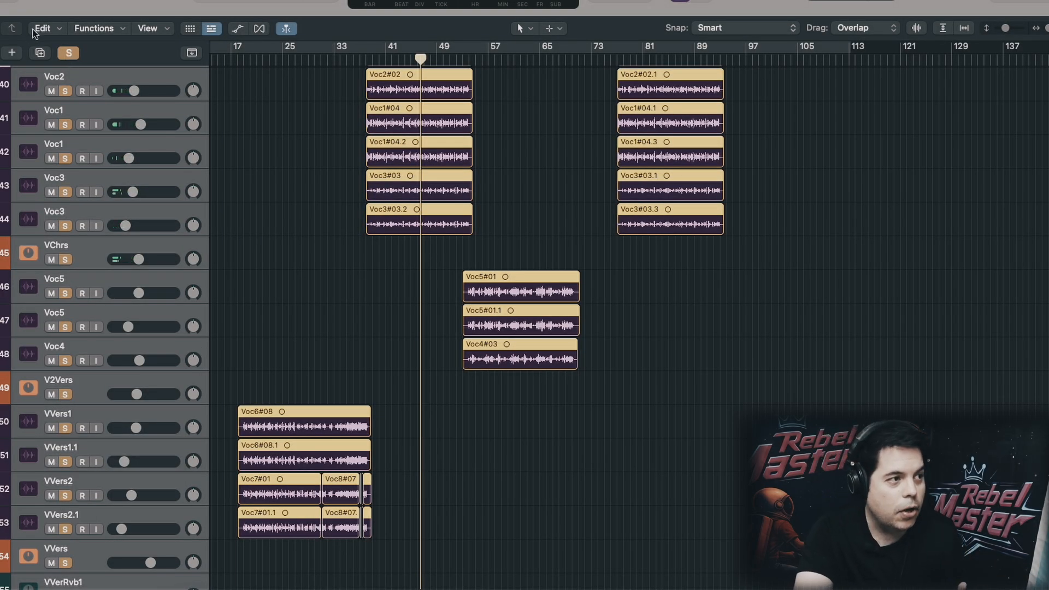
pyautogui.click(68, 53)
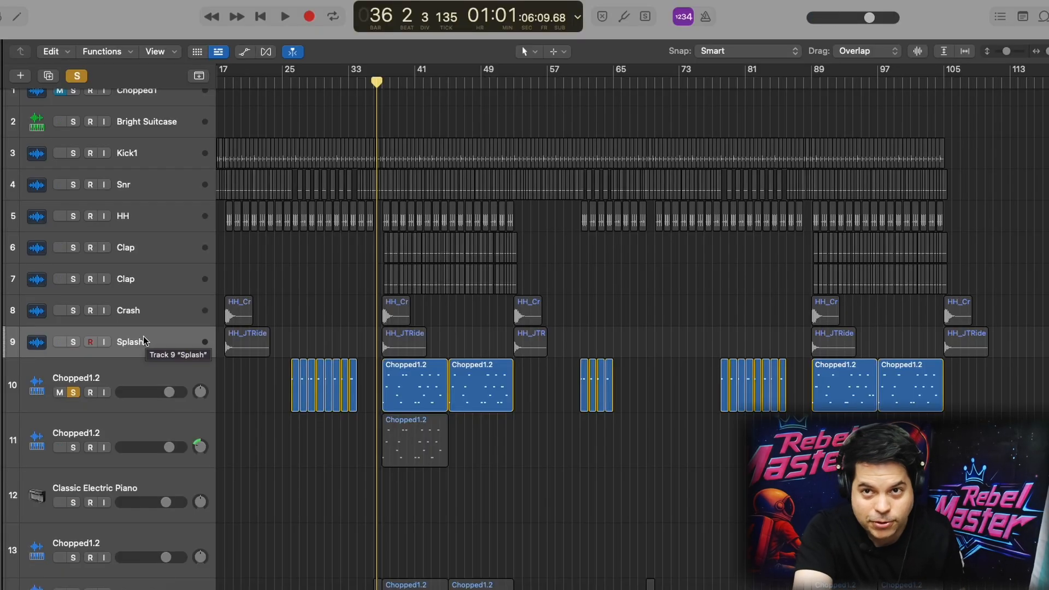
# Add a software instrument track below the Splash track and replace its Sample Alchemy instrument with Quick Sampler
pyautogui.rightClick(146, 341)
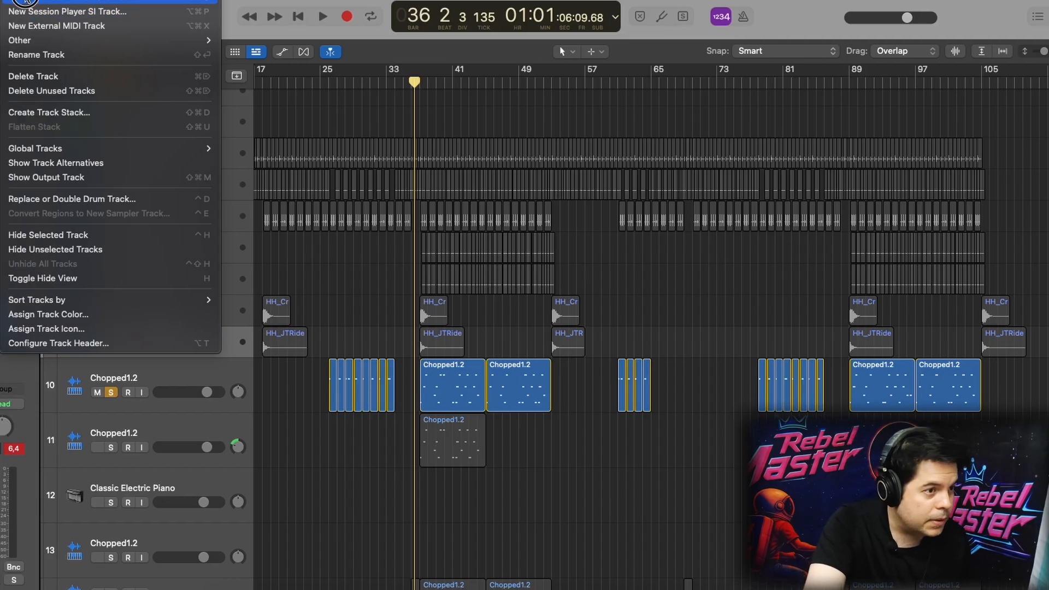
pyautogui.click(24, 9)
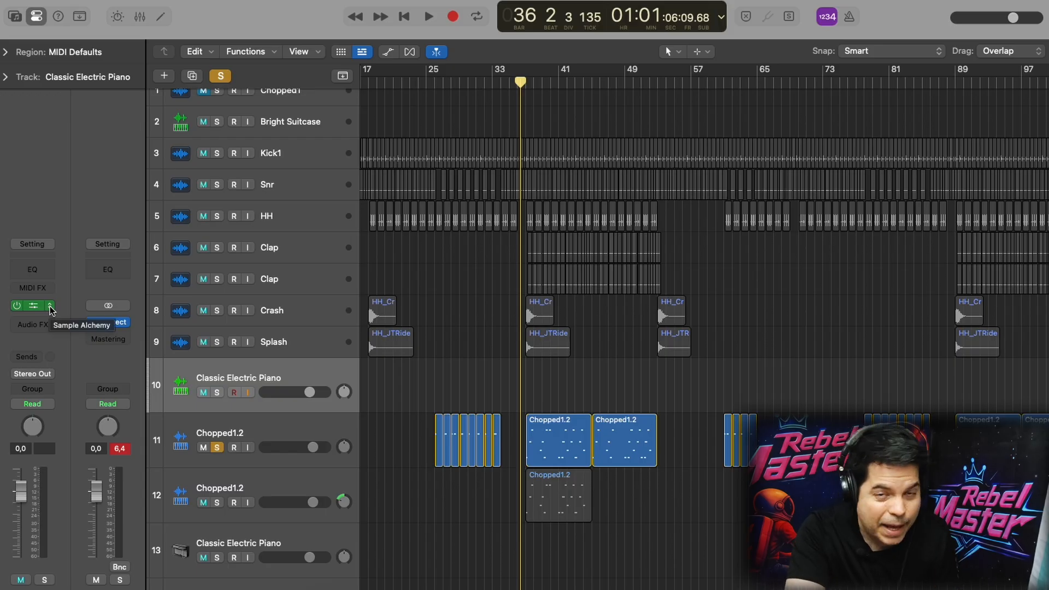
pyautogui.click(50, 308)
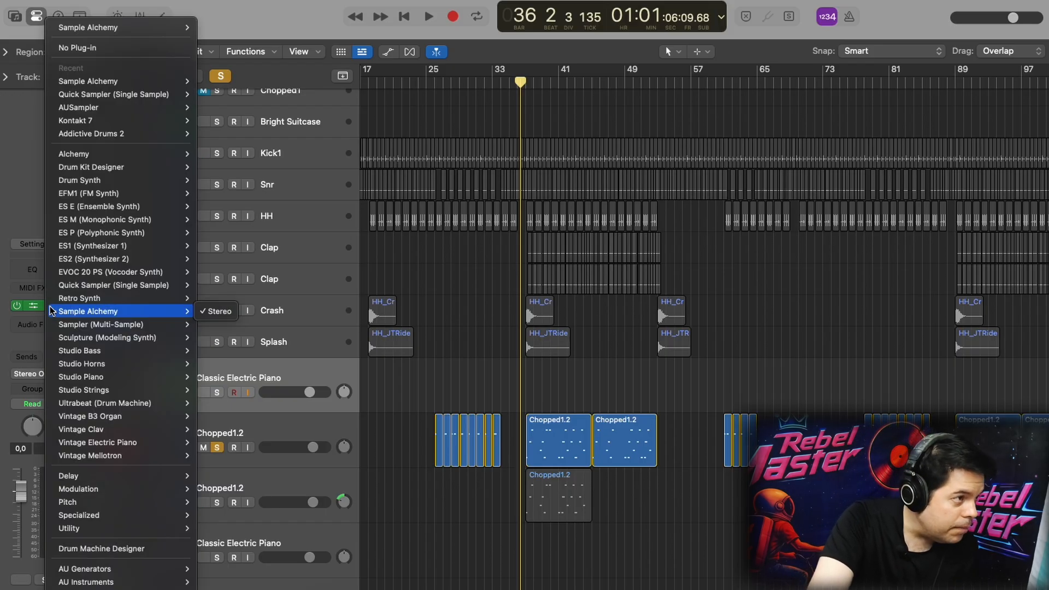
pyautogui.moveTo(95, 98)
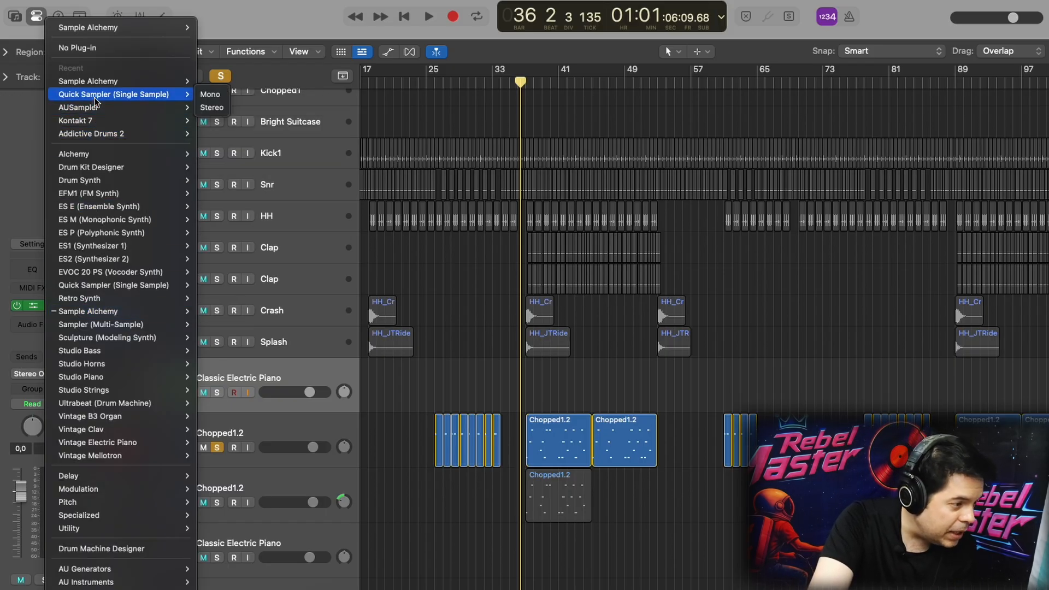
pyautogui.moveTo(153, 581)
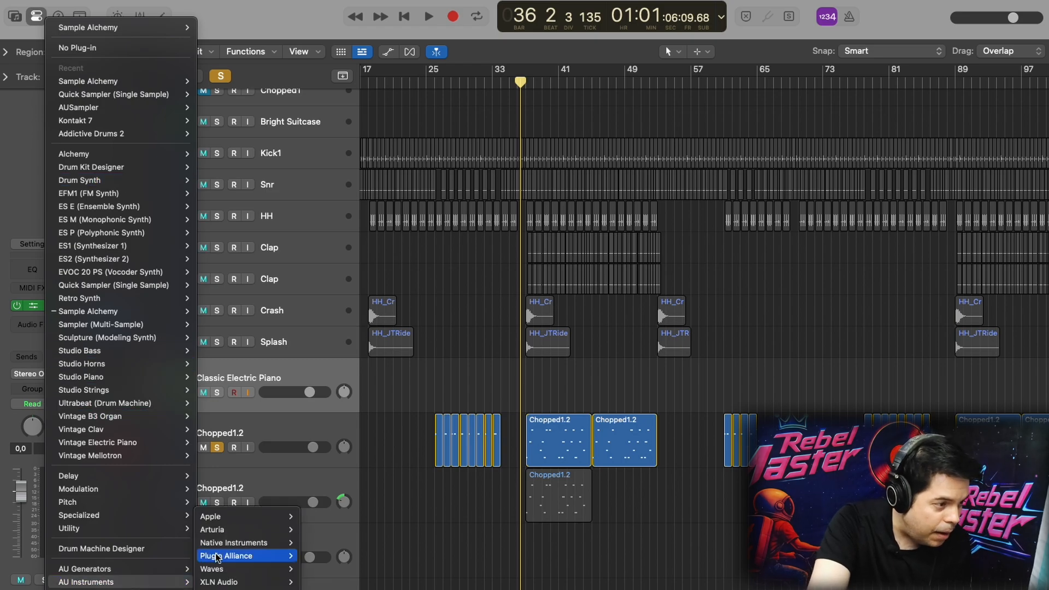
pyautogui.moveTo(230, 519)
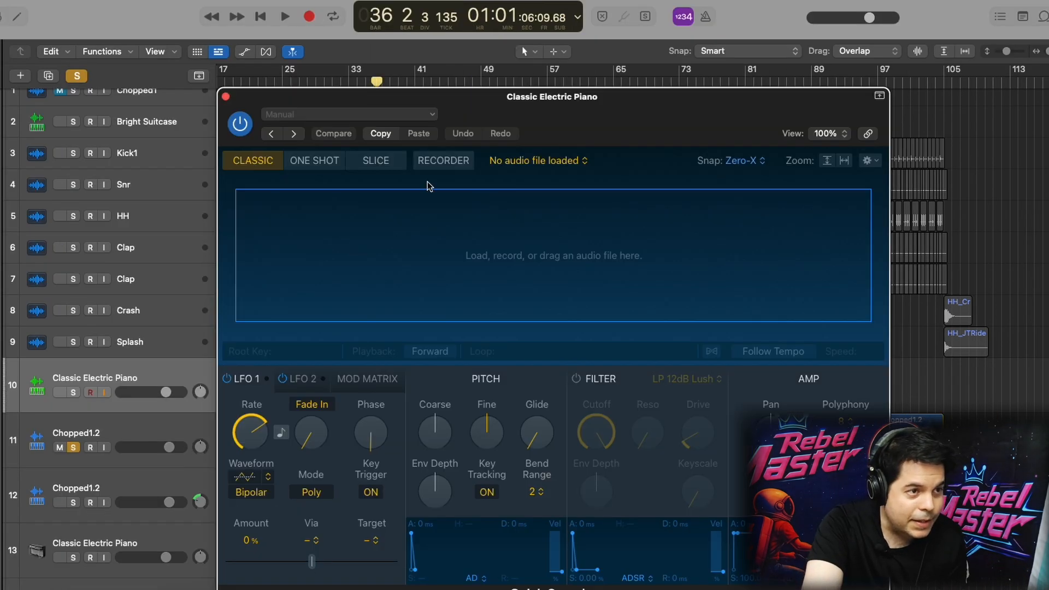
pyautogui.moveTo(459, 105); pyautogui.dragTo(332, 105)
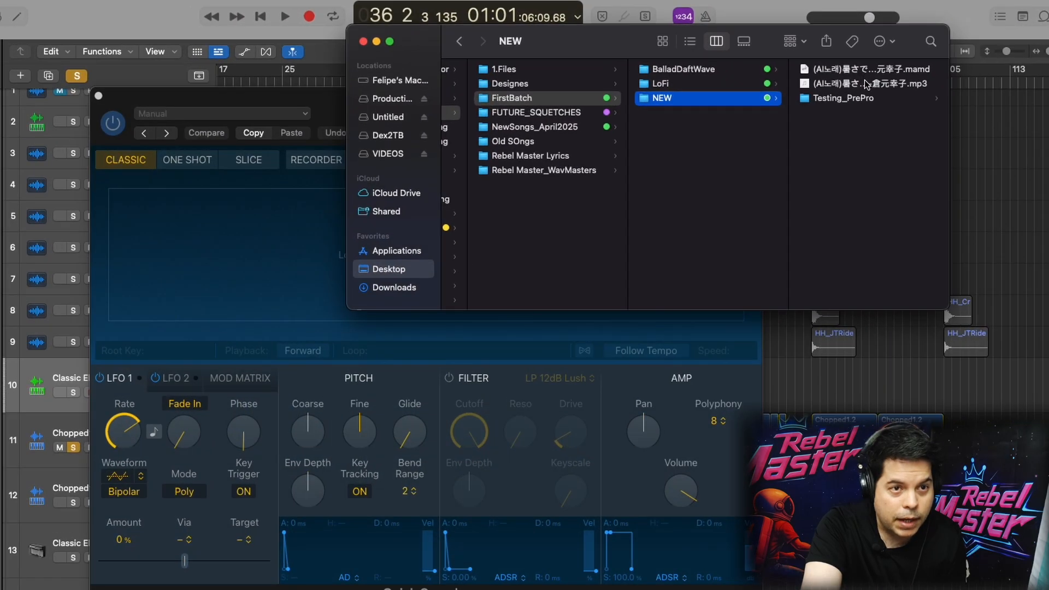
pyautogui.click(697, 83)
pyautogui.moveTo(697, 83); pyautogui.dragTo(240, 231)
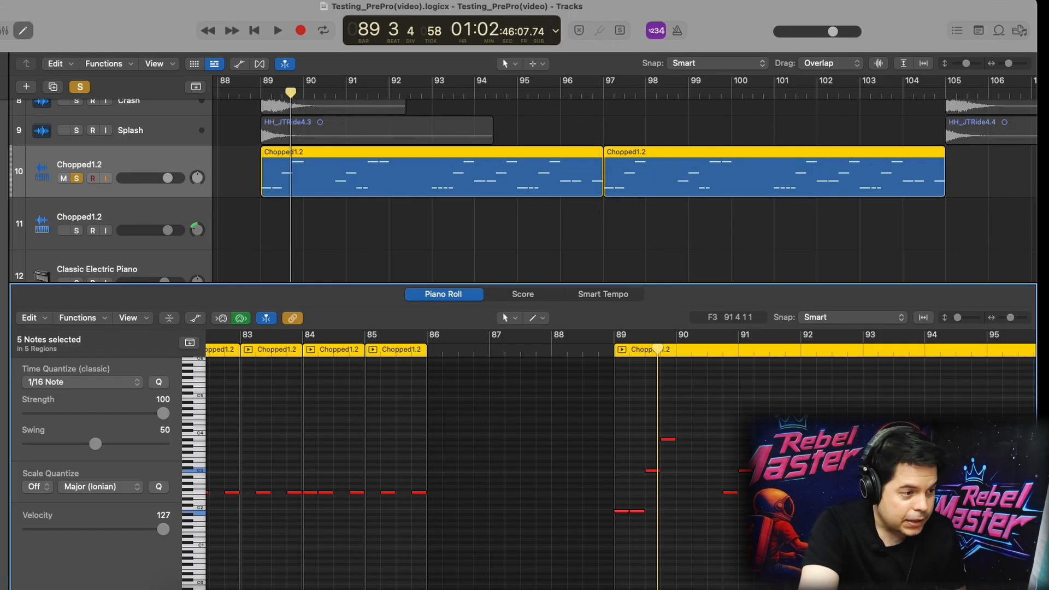
# Audition several pitches of the chopped sample on track 10 using the Piano Roll keyboard
pyautogui.click(196, 439)
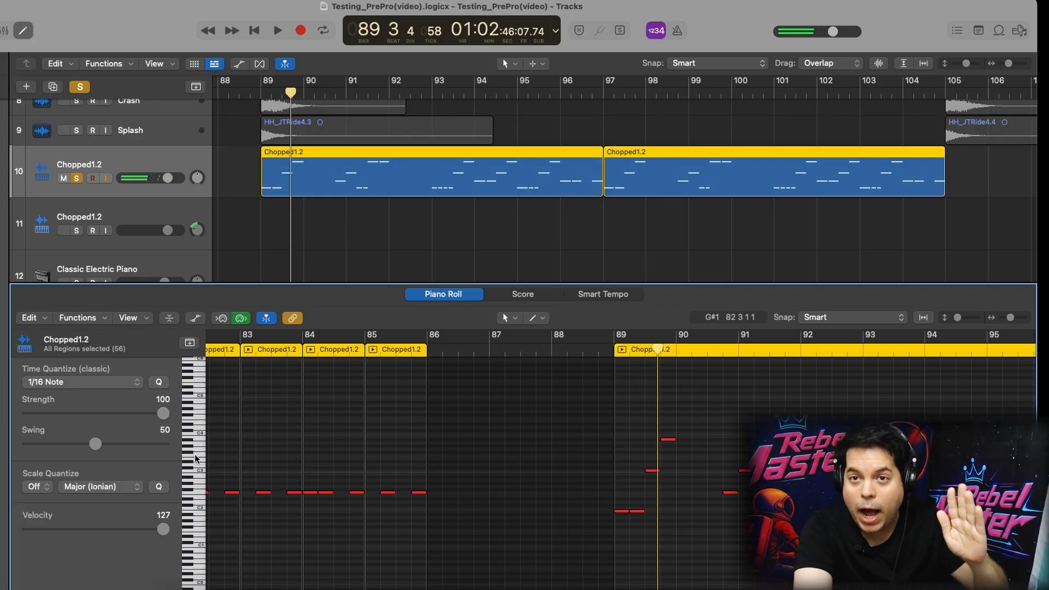
pyautogui.hscroll(4, 197, 488)
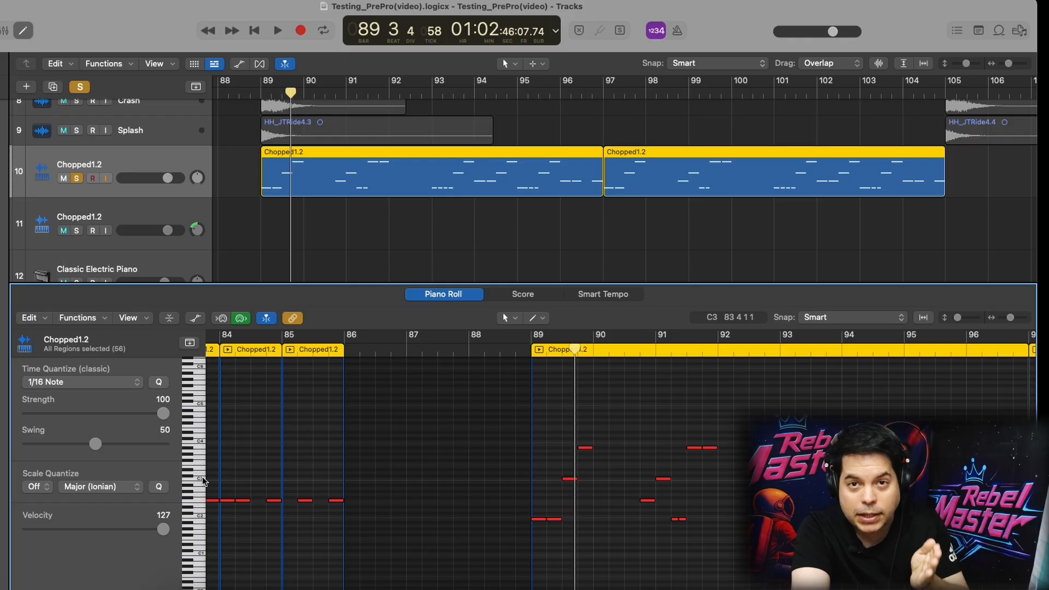
pyautogui.click(199, 517)
pyautogui.click(199, 538)
pyautogui.click(200, 552)
pyautogui.click(200, 517)
pyautogui.click(200, 491)
pyautogui.click(201, 472)
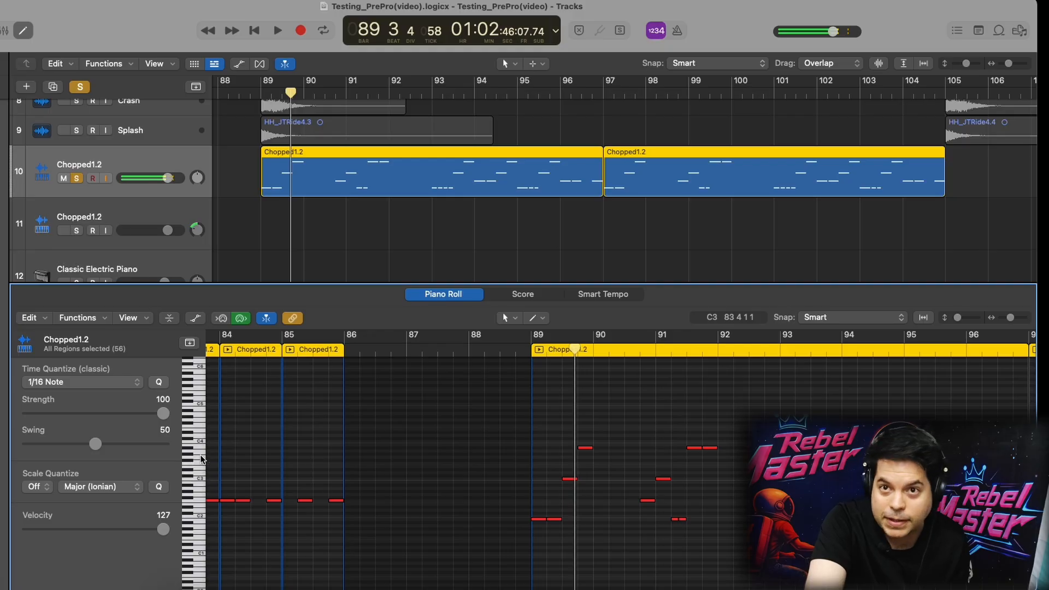
pyautogui.hscroll(5, 581, 524)
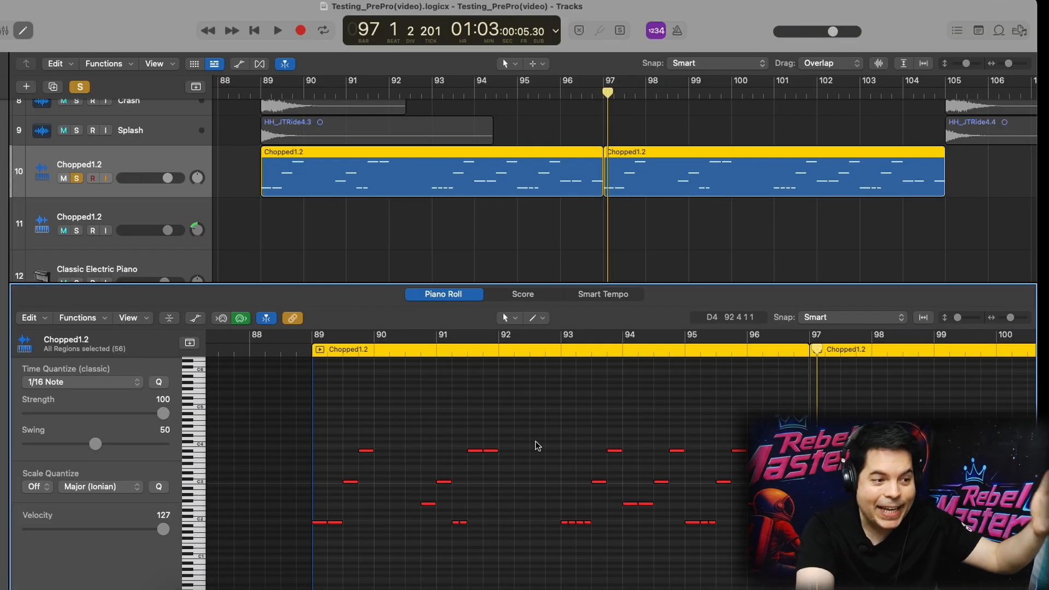
# Play the soloed Chopped1.2 regions on track 14 from bar 88 while viewing their notes in the Piano Roll
pyautogui.click(311, 352)
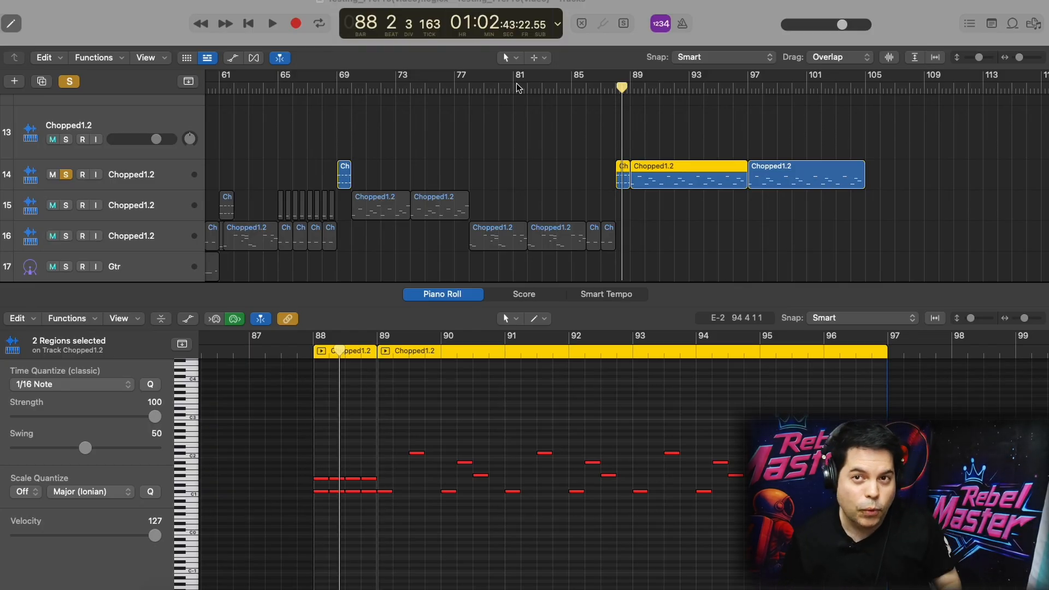
pyautogui.press('space')
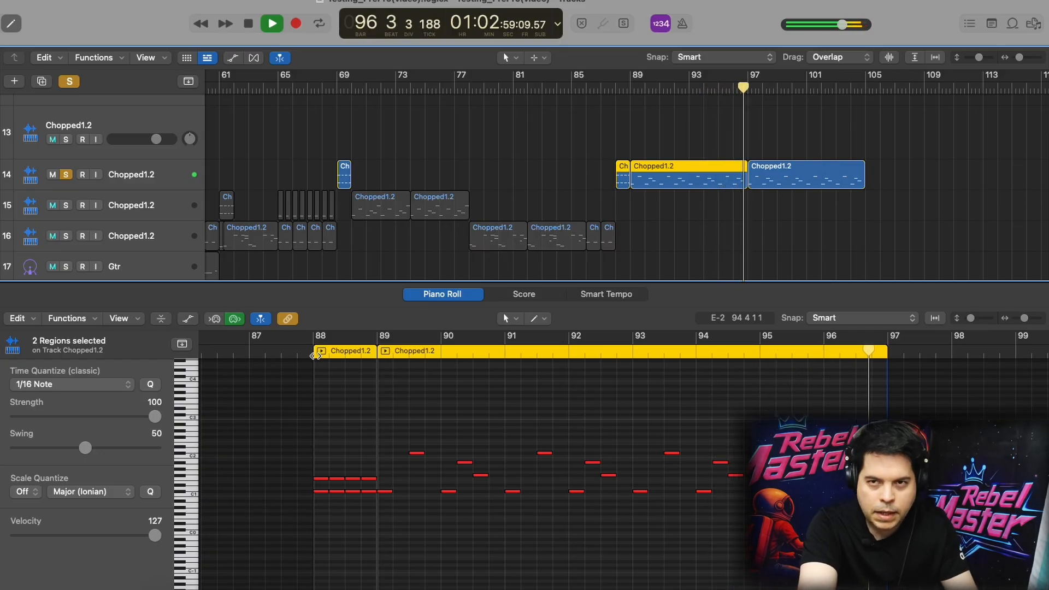
pyautogui.press('space')
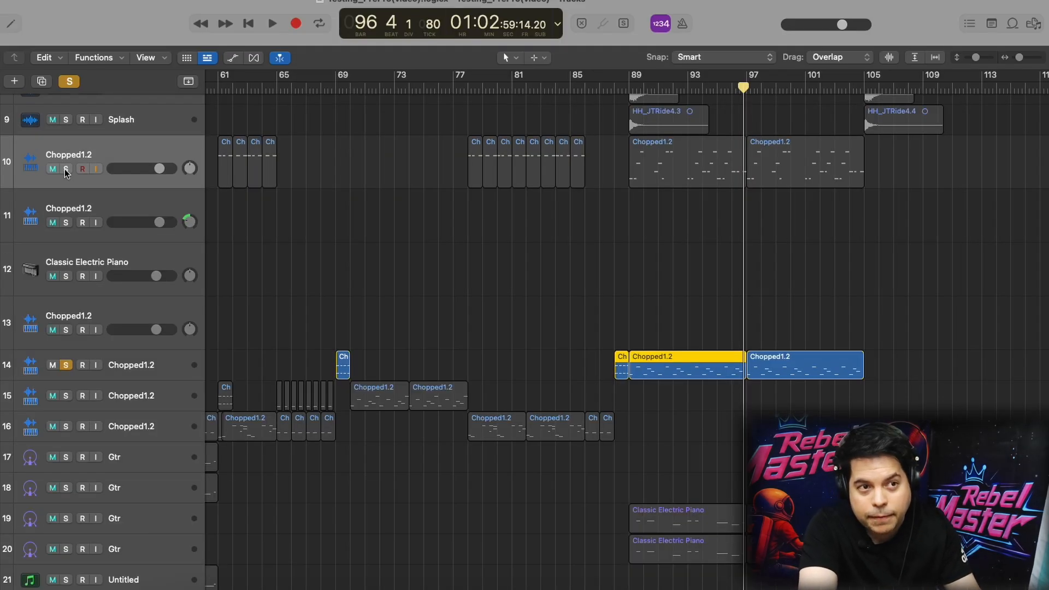
# Compare Chopped1.2 tracks 14 and 10 by soloing and playing them separately, and play both together from bar 88
pyautogui.press('space')
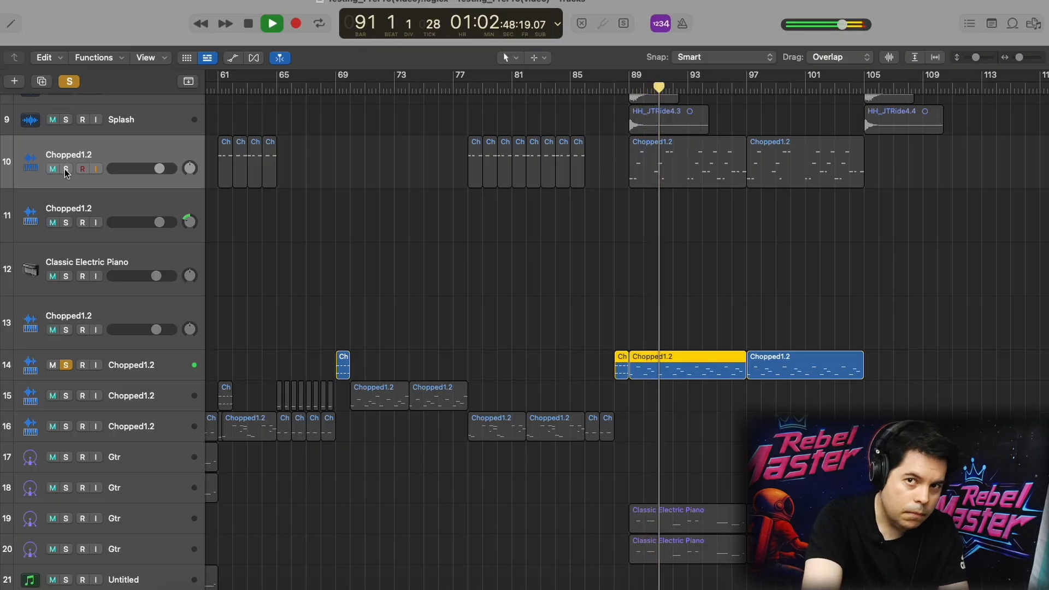
pyautogui.press('space')
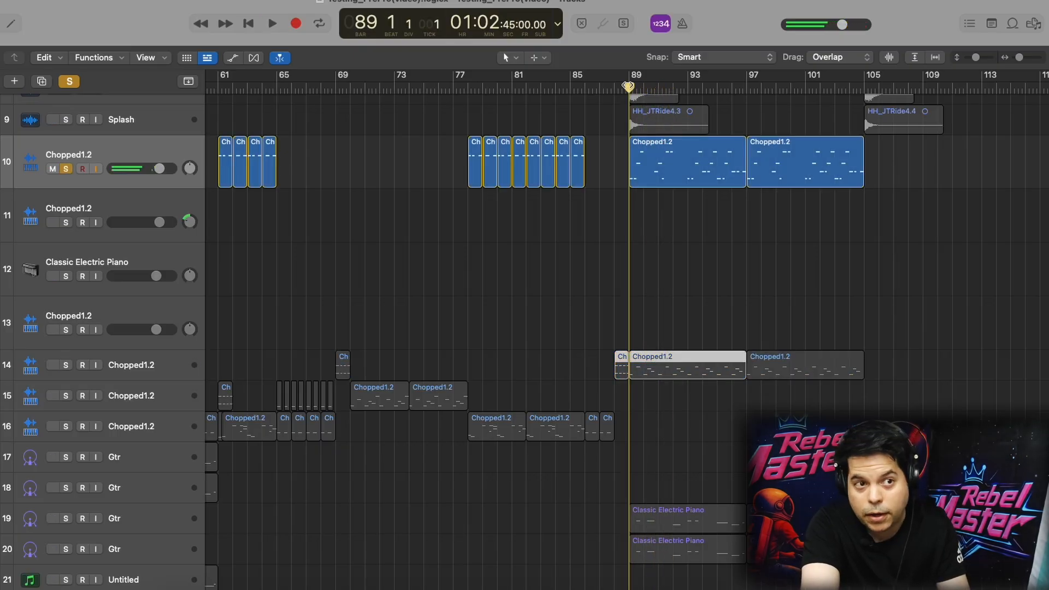
pyautogui.press('space')
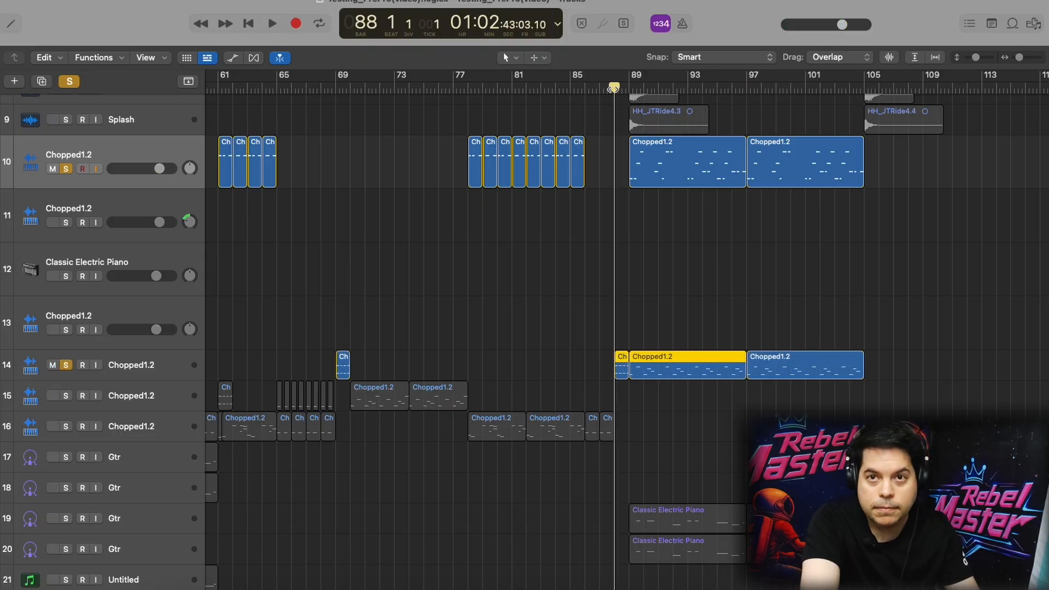
pyautogui.press('space')
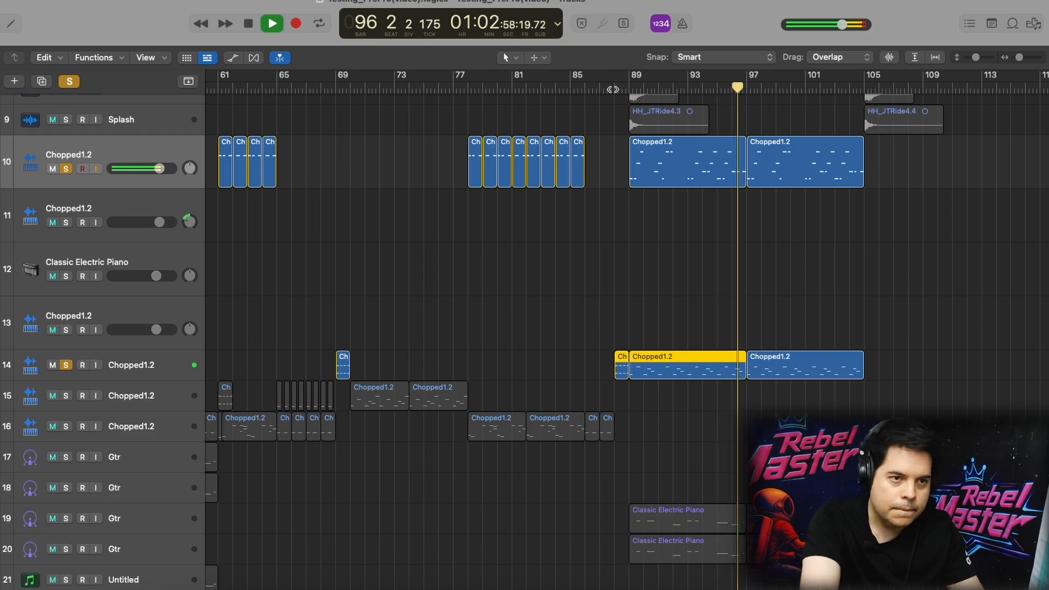
pyautogui.press('space')
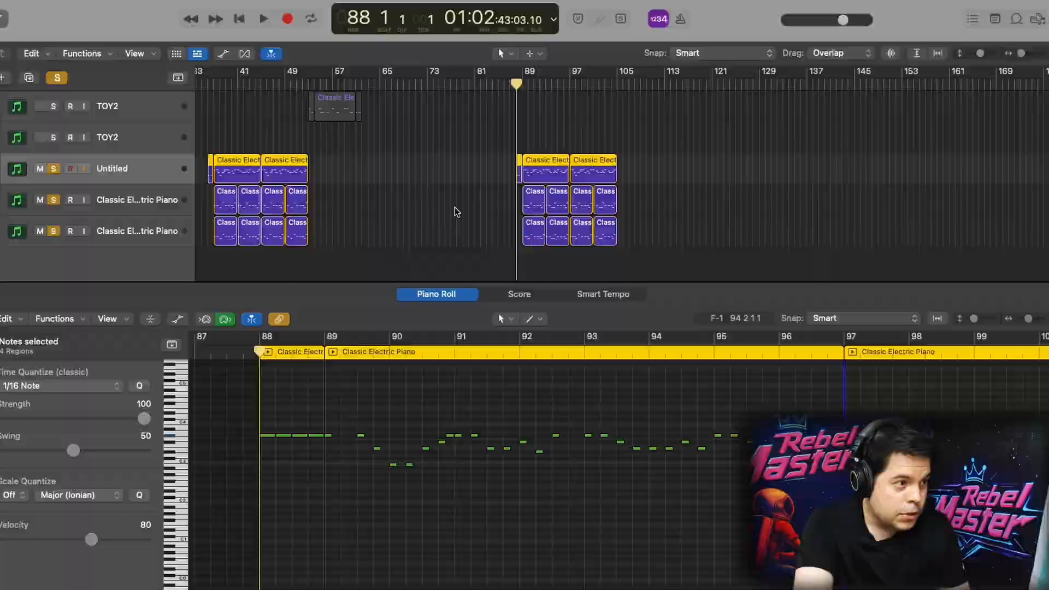
# Unsolo the two Classic Electric Piano tracks and play only the Untitled track from bar 88
pyautogui.click(53, 200)
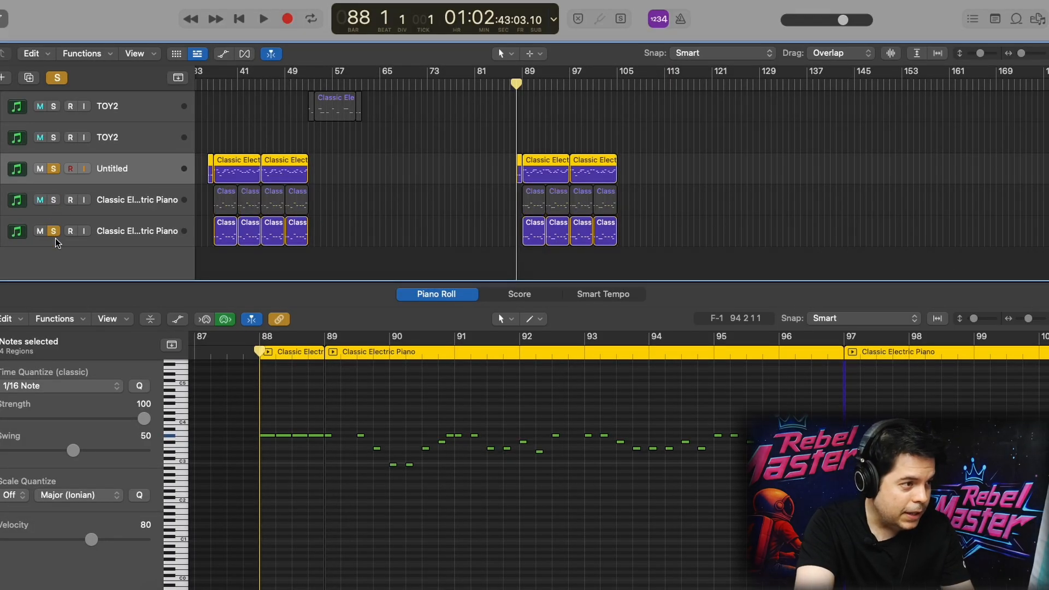
pyautogui.click(54, 231)
pyautogui.press('space')
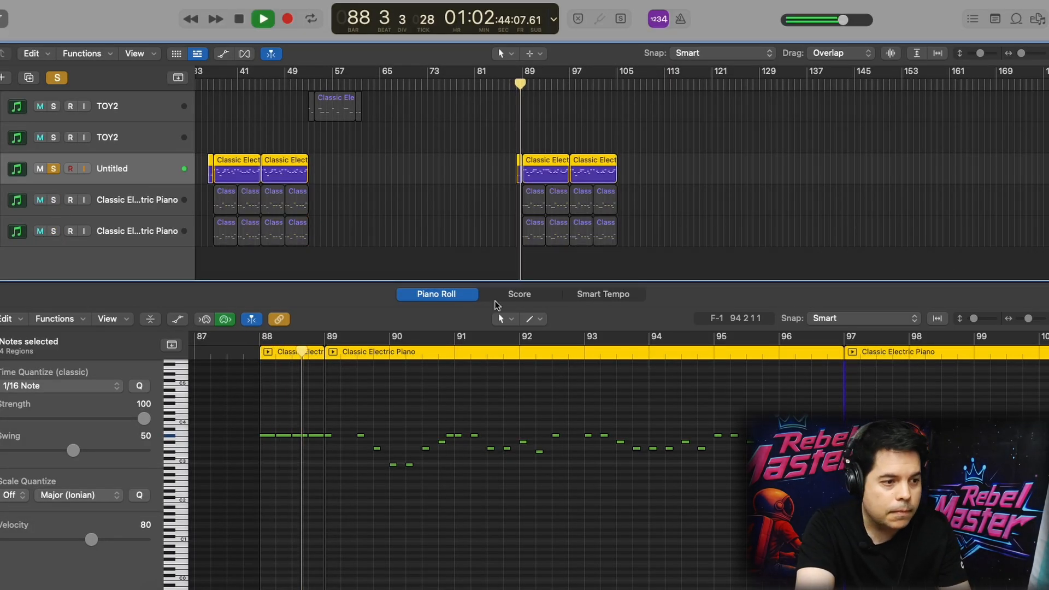
pyautogui.scroll(-2, 457, 439)
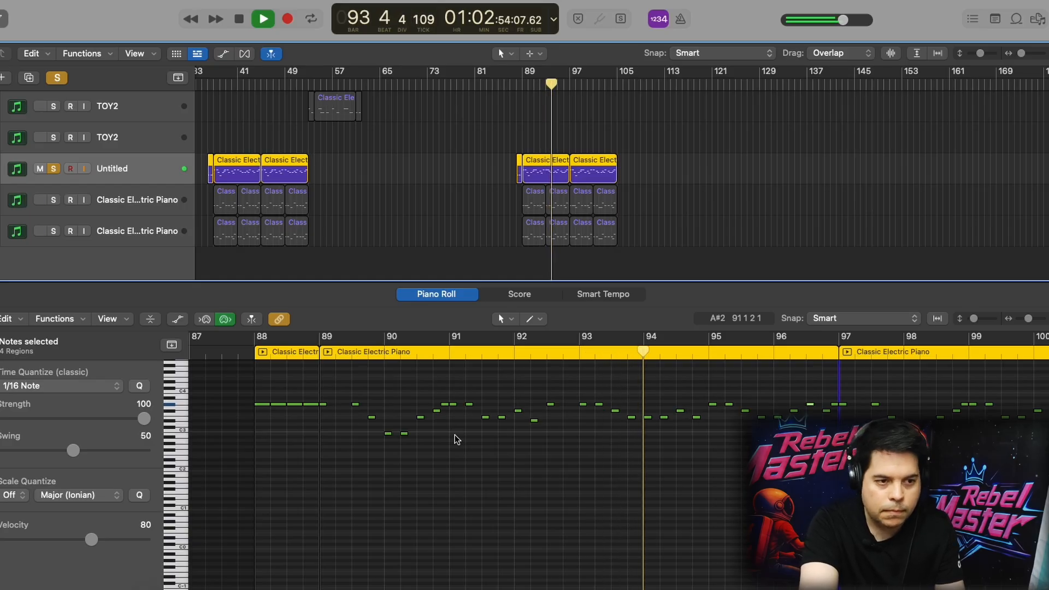
pyautogui.press('space')
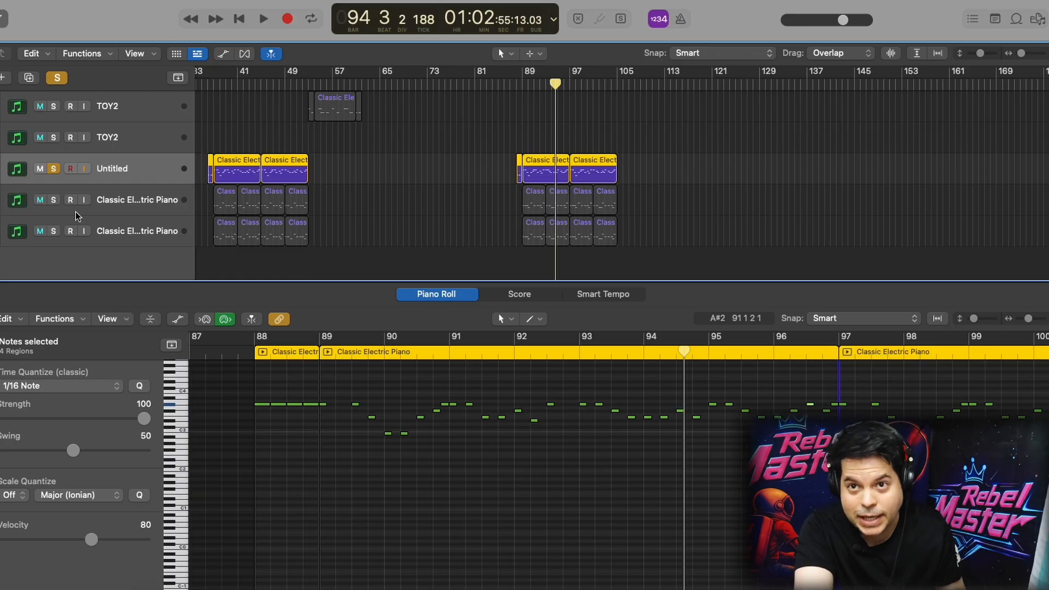
# Solo both Classic Electric Piano tracks instead of the Untitled track and start playback at bar 89
pyautogui.click(53, 201)
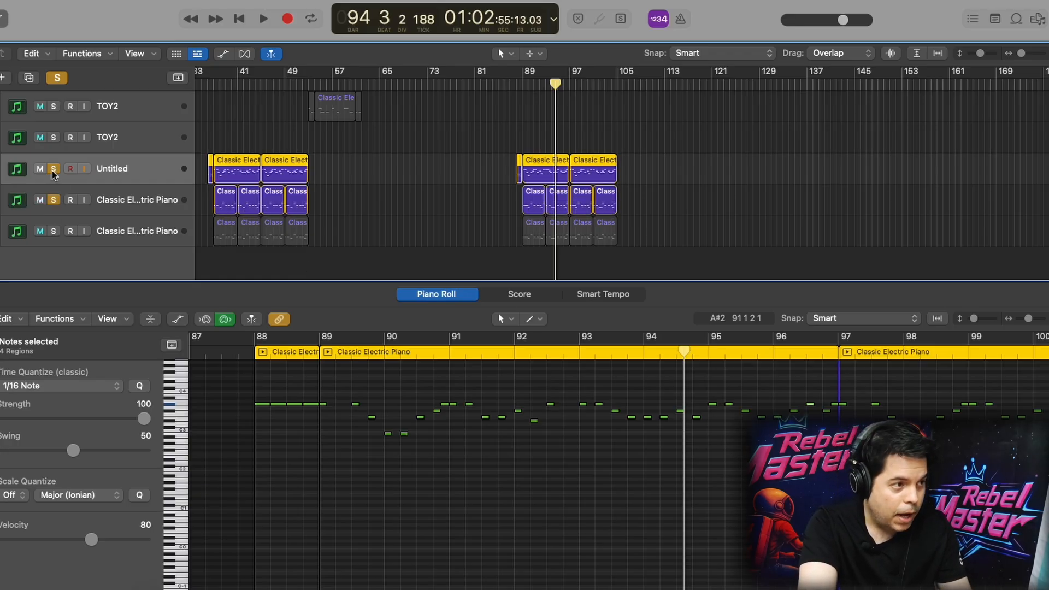
pyautogui.click(54, 232)
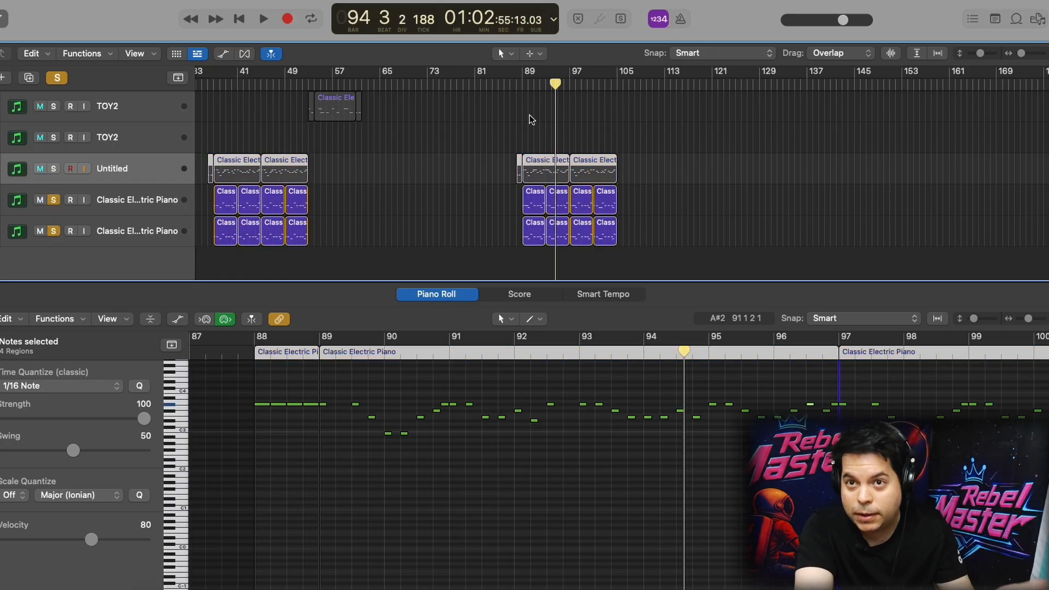
pyautogui.click(523, 84)
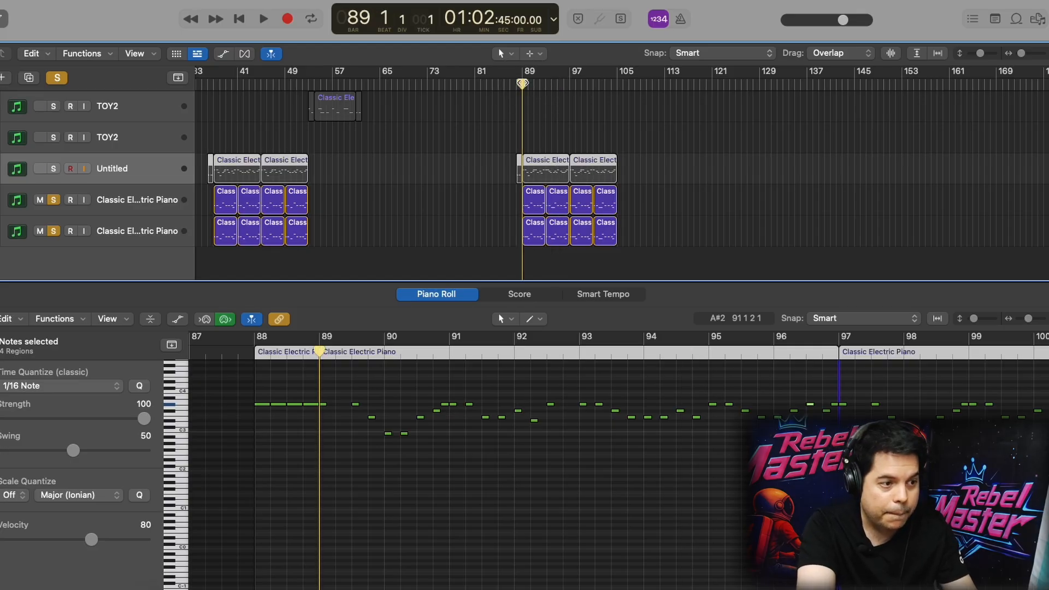
pyautogui.press('space')
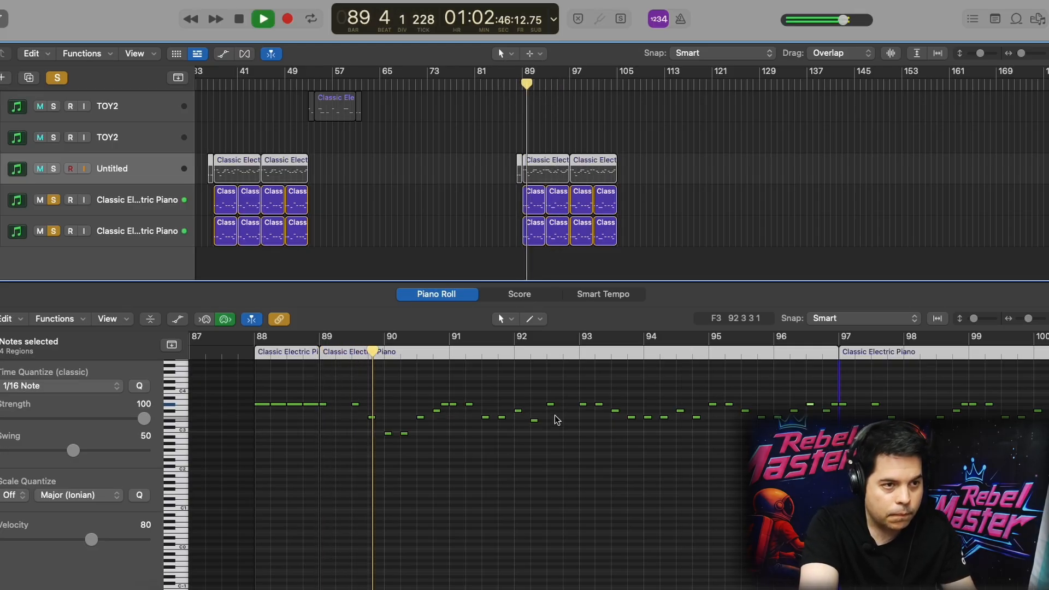
# Examine the notes of successive Classic Electric Piano regions from bar 89 in the Piano Roll during playback
pyautogui.scroll(-2, 557, 183)
pyautogui.click(534, 176)
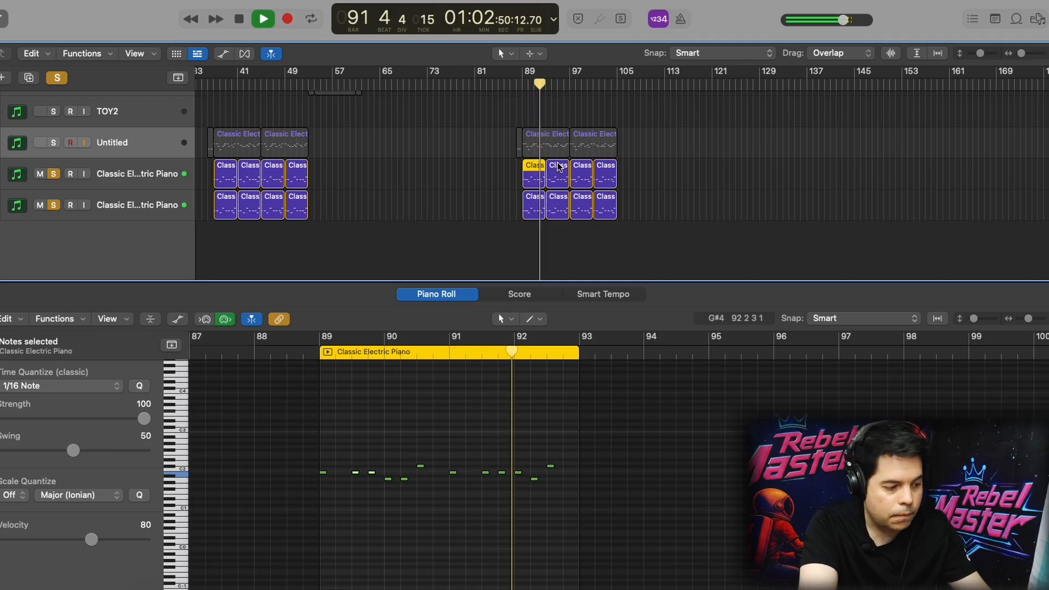
pyautogui.keyDown('shift'); pyautogui.click(558, 177); pyautogui.keyUp('shift')
pyautogui.keyDown('shift'); pyautogui.click(581, 181); pyautogui.keyUp('shift')
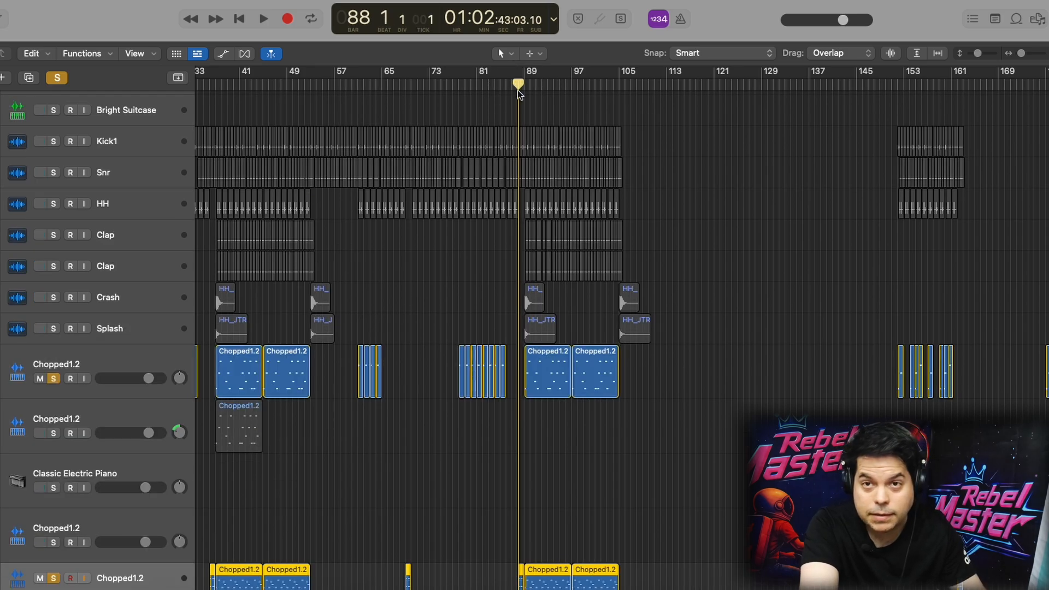
# Play the soloed Chopped1.2, Untitled and Classic Electric Piano tracks together from bar 88 and stop playback
pyautogui.press('space')
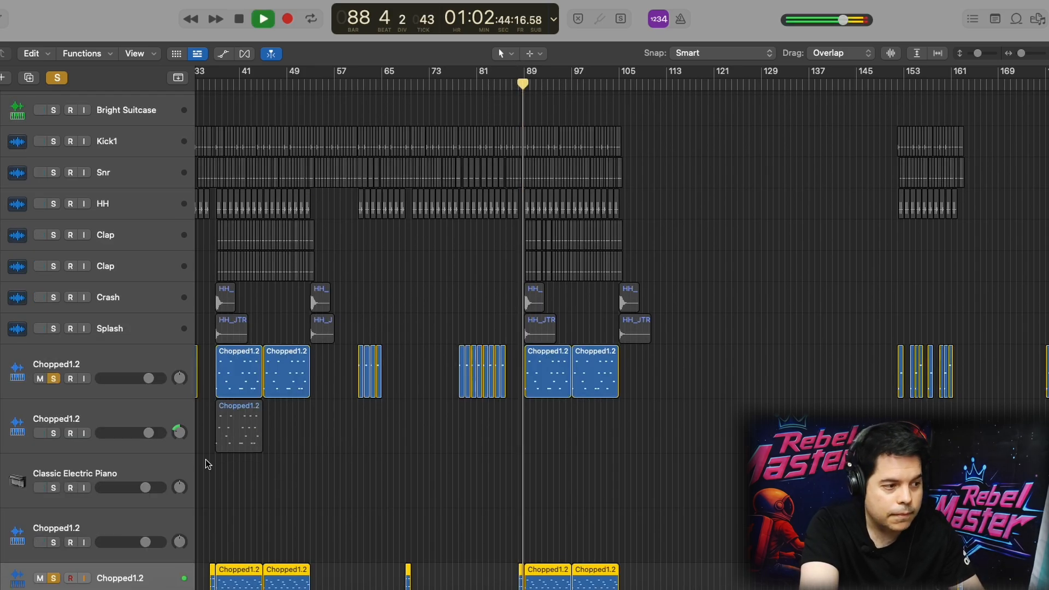
pyautogui.scroll(-15, 226, 446)
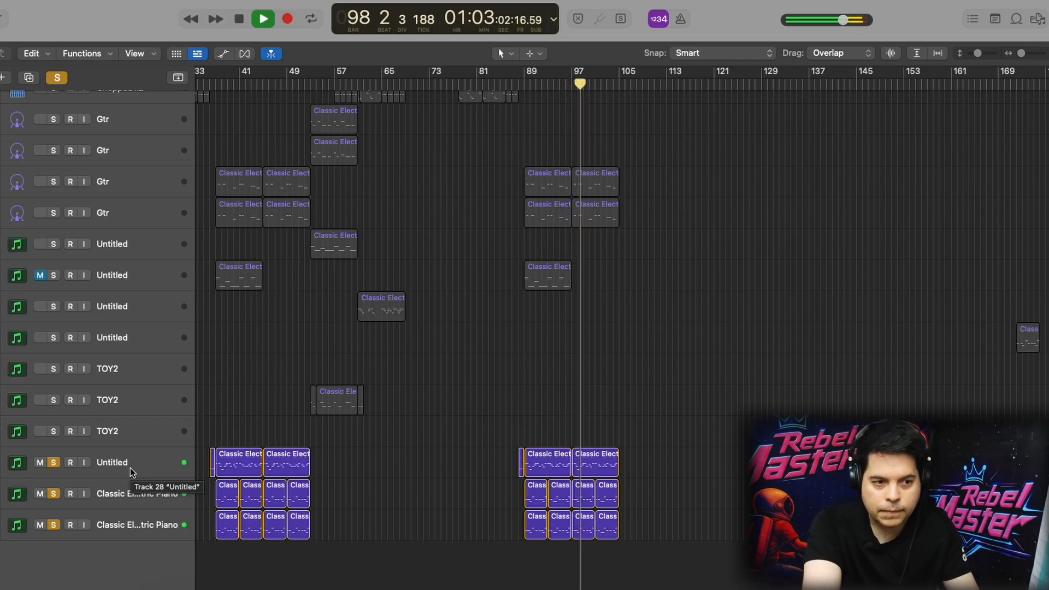
pyautogui.press('space')
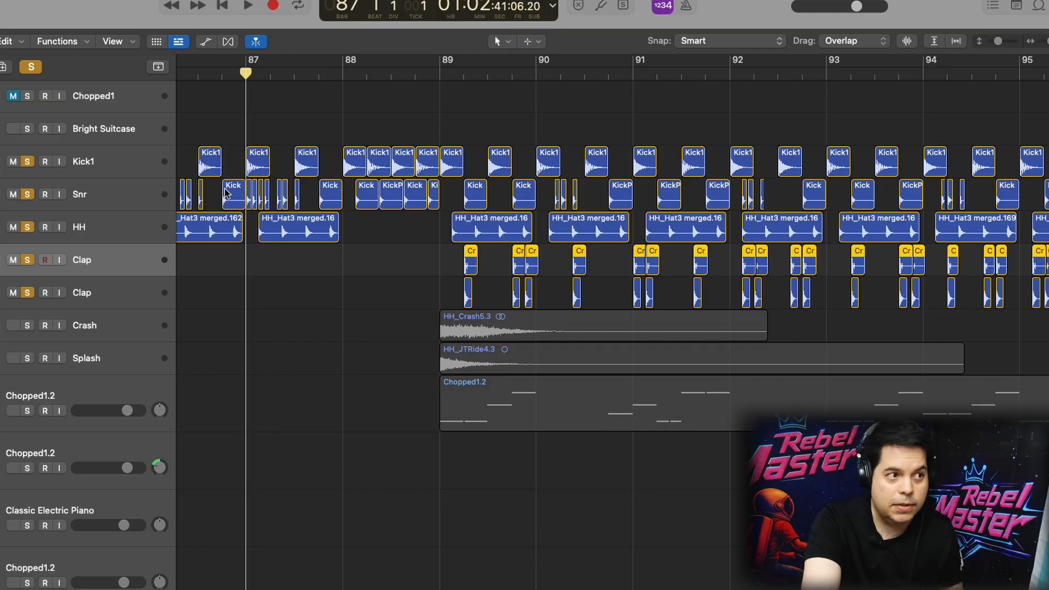
# Clear the drum solos, solo only the Kick1 track, and audition it from bar 87
pyautogui.click(136, 163)
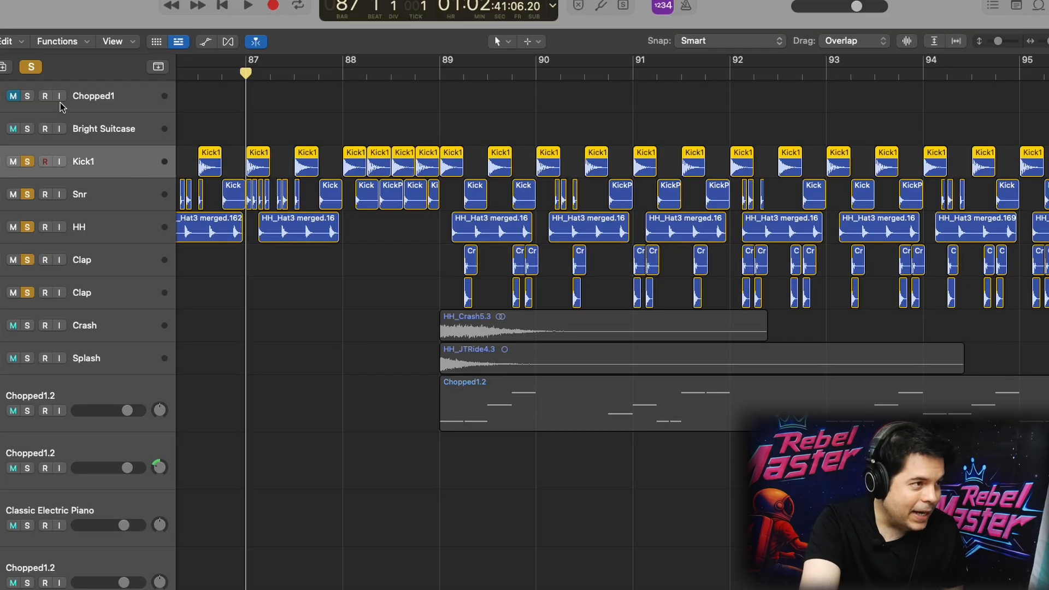
pyautogui.click(31, 66)
pyautogui.click(27, 162)
pyautogui.press('space')
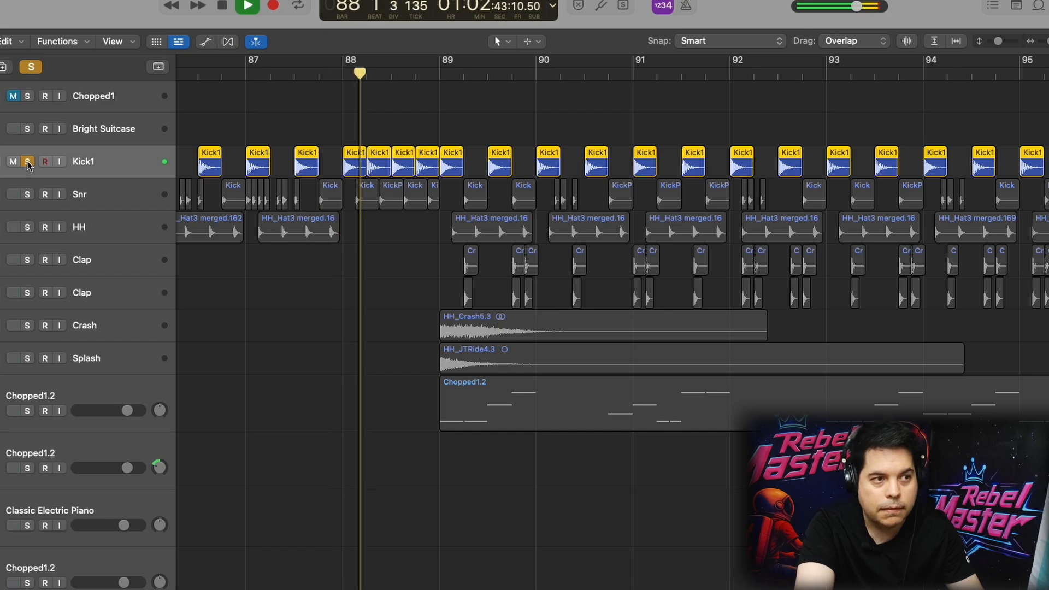
pyautogui.press('space')
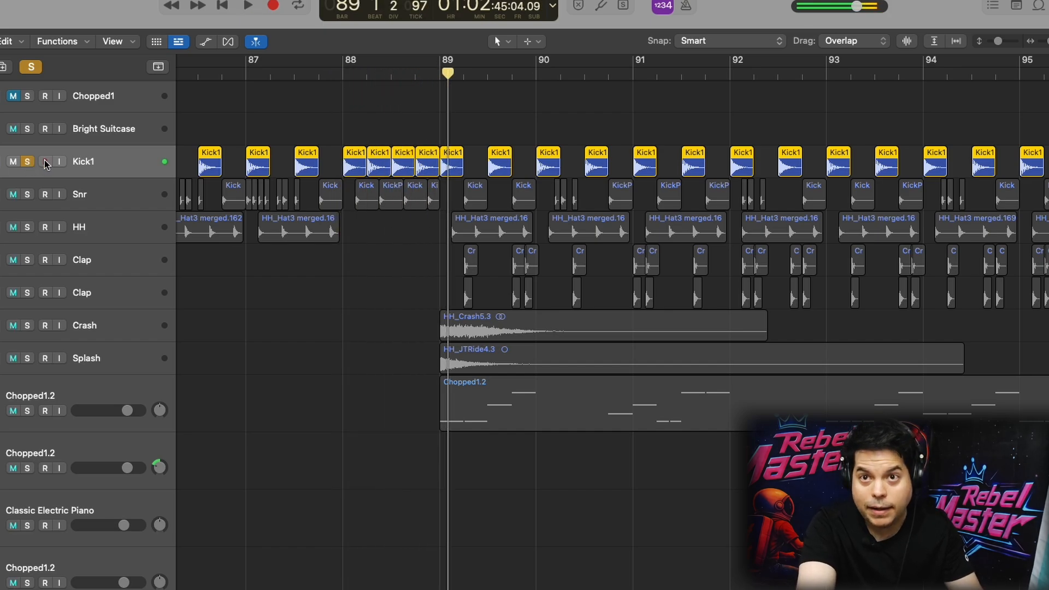
# Solo the Snr track instead of Kick1, audition it, stop playback and unsolo it
pyautogui.click(27, 194)
pyautogui.click(27, 162)
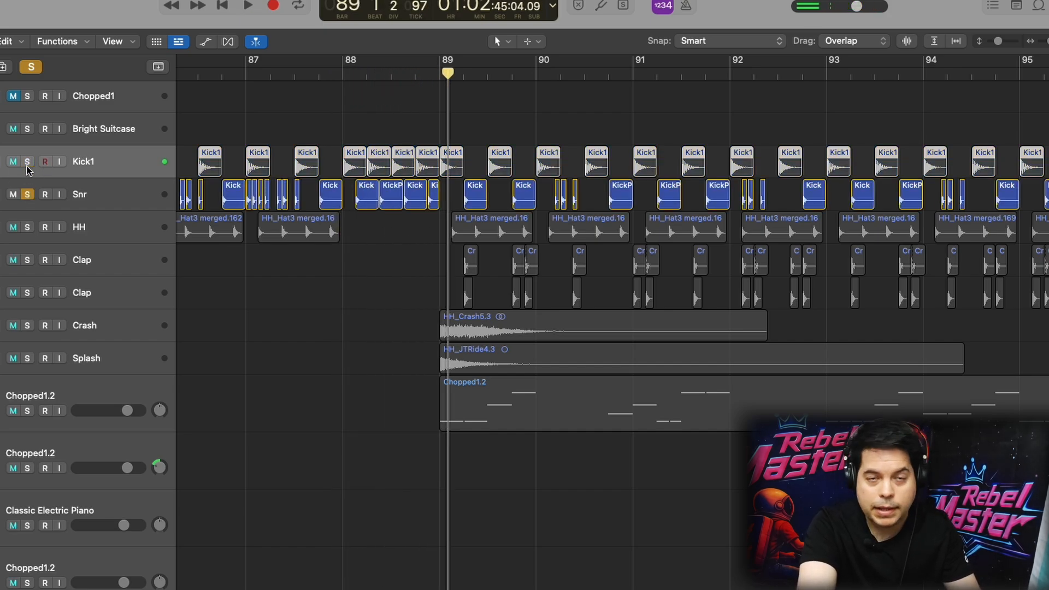
pyautogui.press('space')
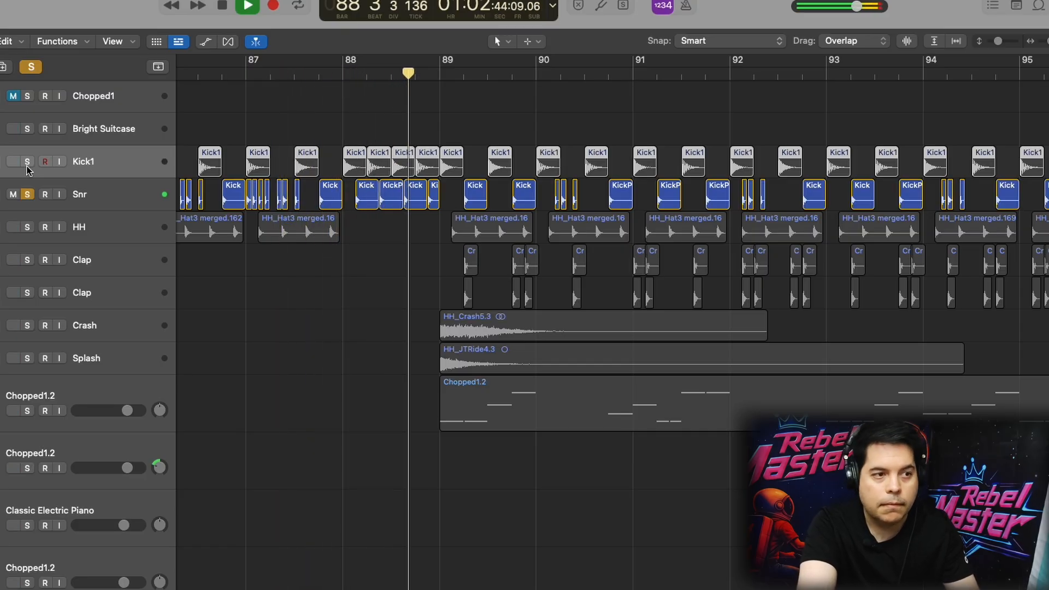
pyautogui.press('space')
pyautogui.click(25, 196)
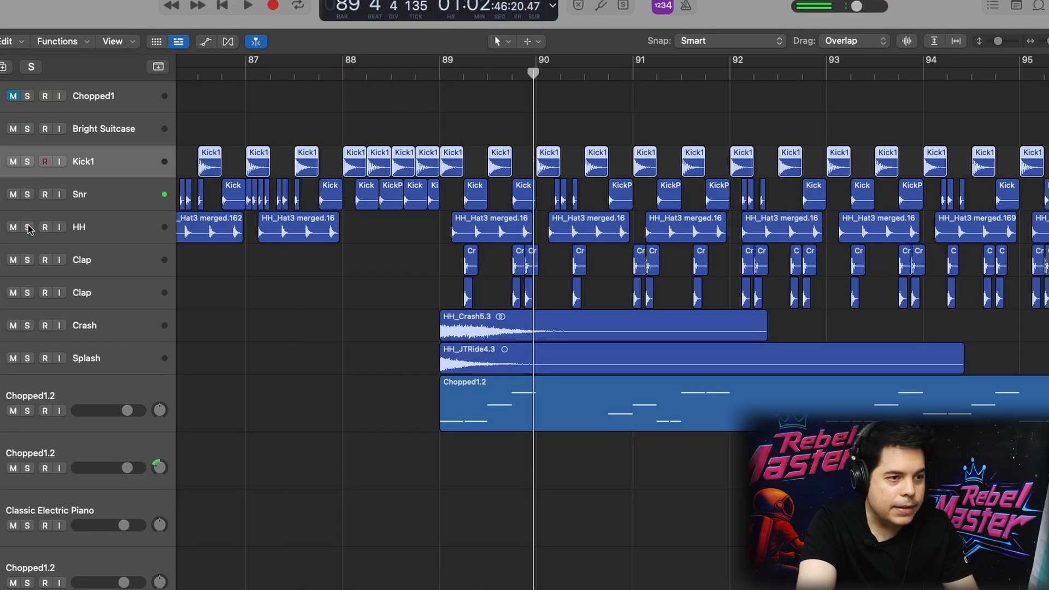
# Audition the HH track alone from bar 87, and the lower Clap track alone from bar 89
pyautogui.click(27, 227)
pyautogui.press('space')
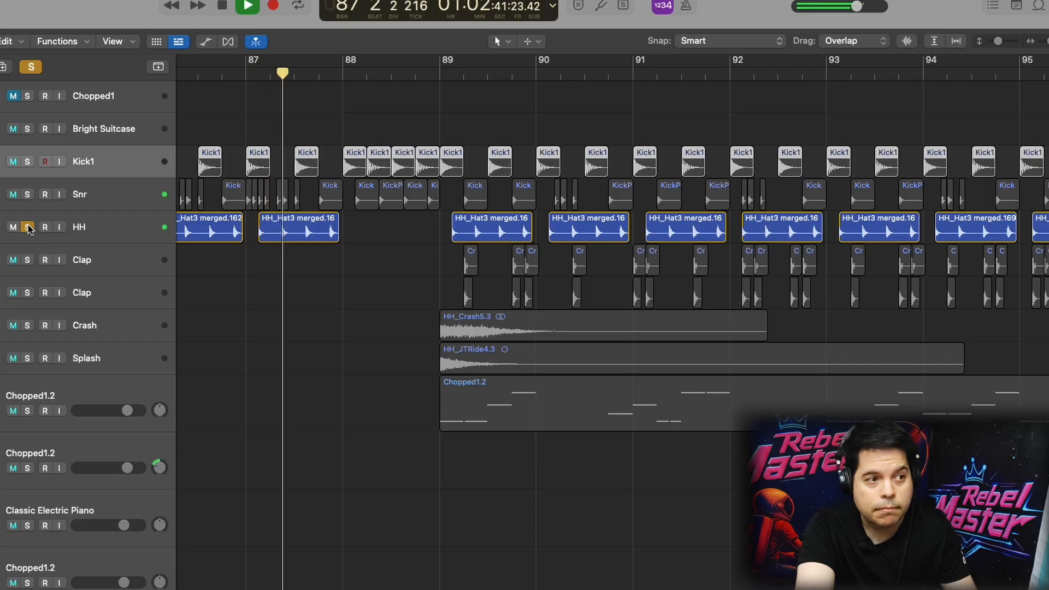
pyautogui.click(27, 228)
pyautogui.press('space')
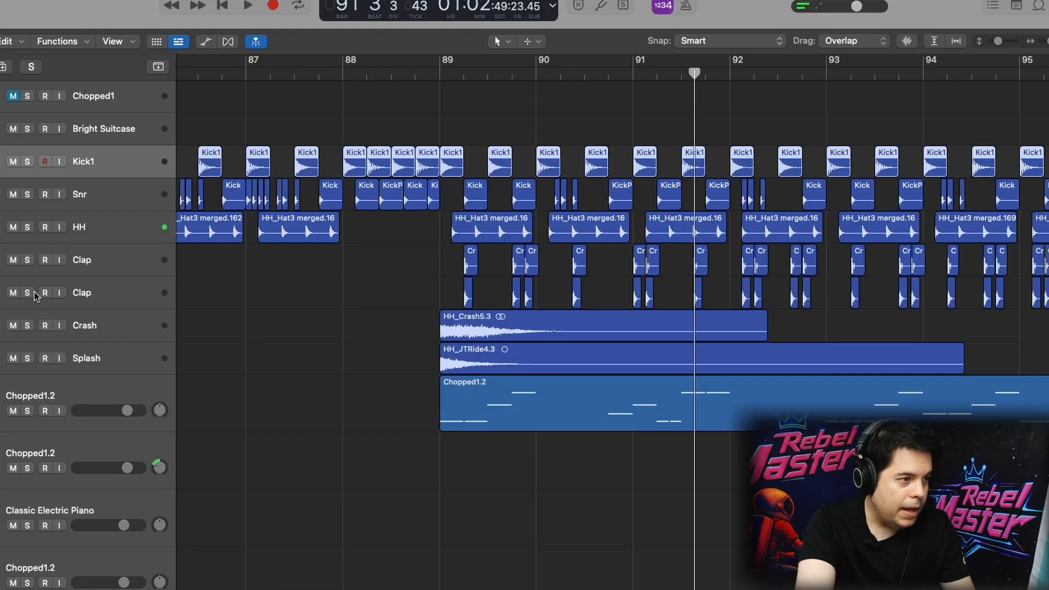
pyautogui.click(28, 293)
pyautogui.doubleClick(468, 77)
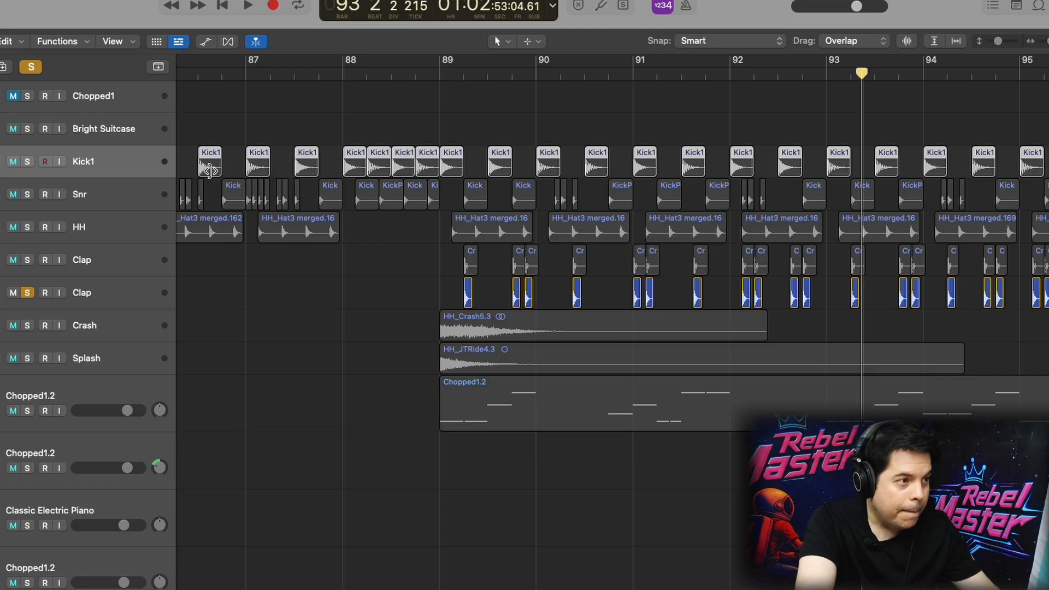
# Solo all the drum tracks from Kick1 through Splash and play them together from bar 87
pyautogui.click(105, 363)
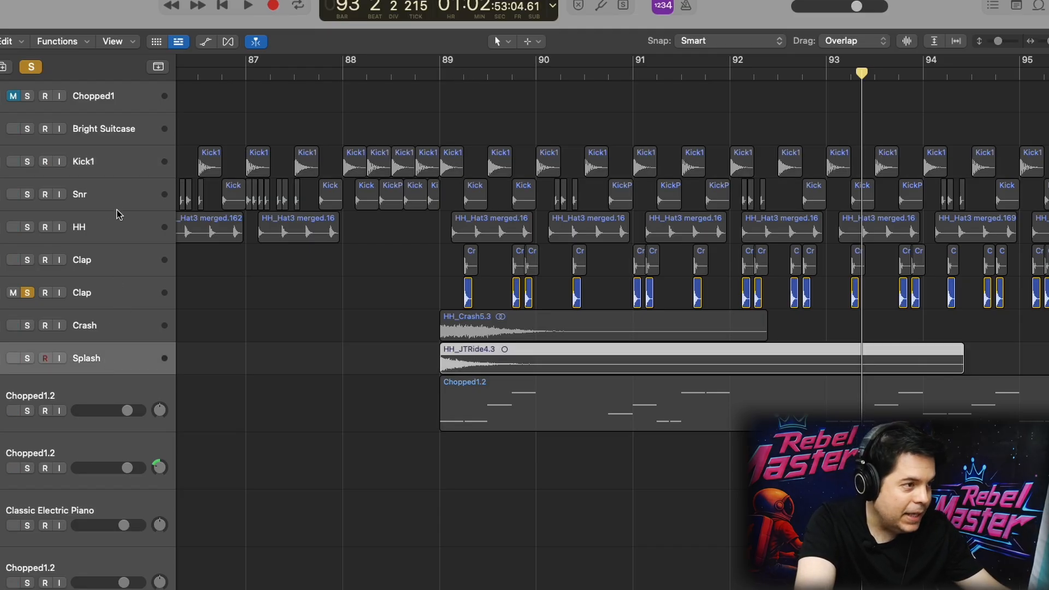
pyautogui.keyDown('shift'); pyautogui.click(105, 167); pyautogui.keyUp('shift')
pyautogui.click(27, 162)
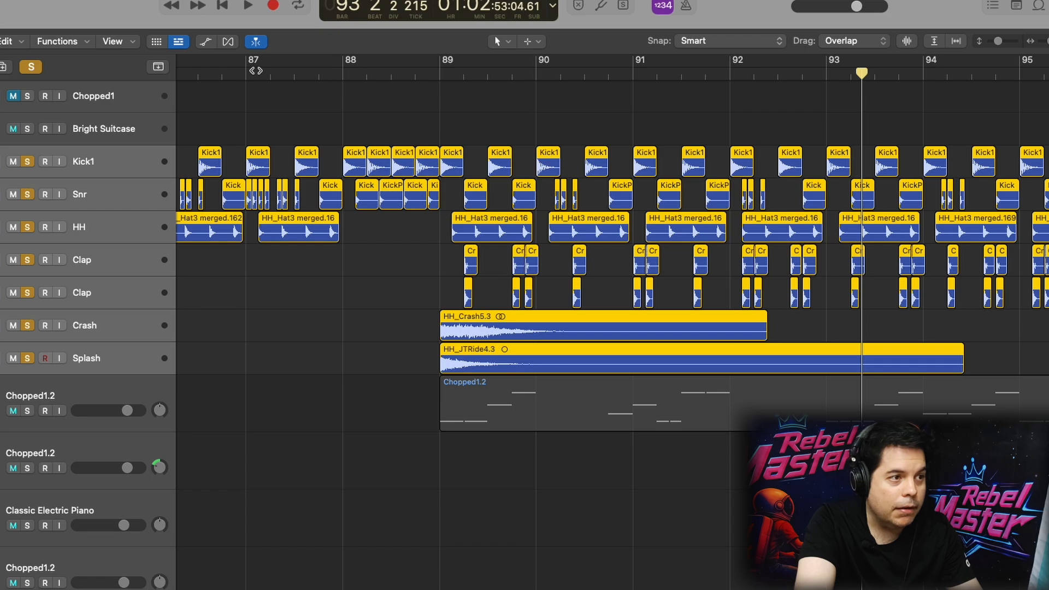
pyautogui.click(245, 75)
pyautogui.press('space')
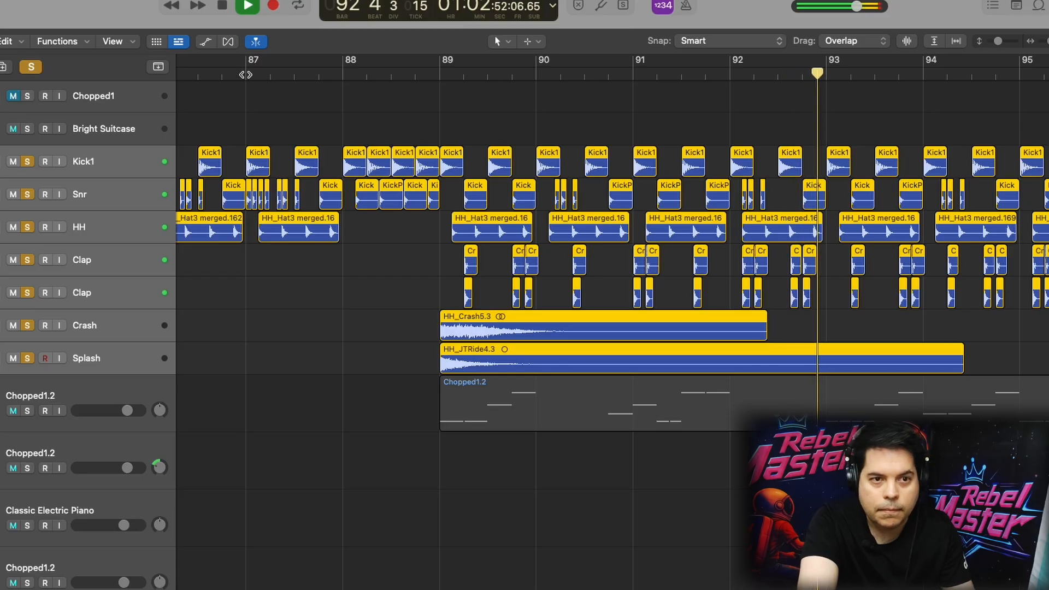
pyautogui.press('space')
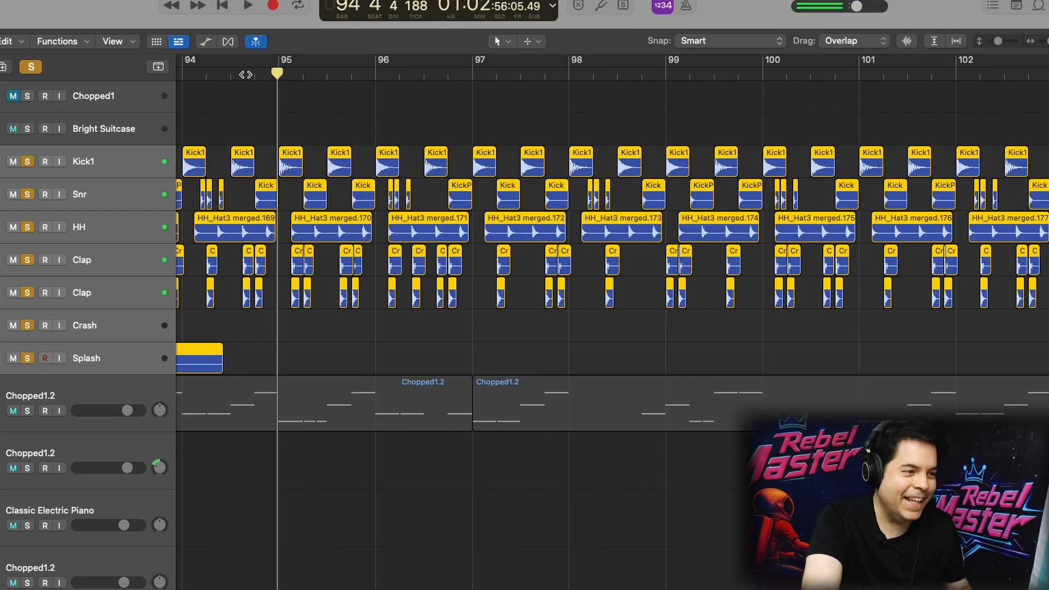
# Play the soloed Untitled track 22 from bar 37 and inspect its Knif Audio Knifonium synth settings
pyautogui.hscroll(-10, 368, 178)
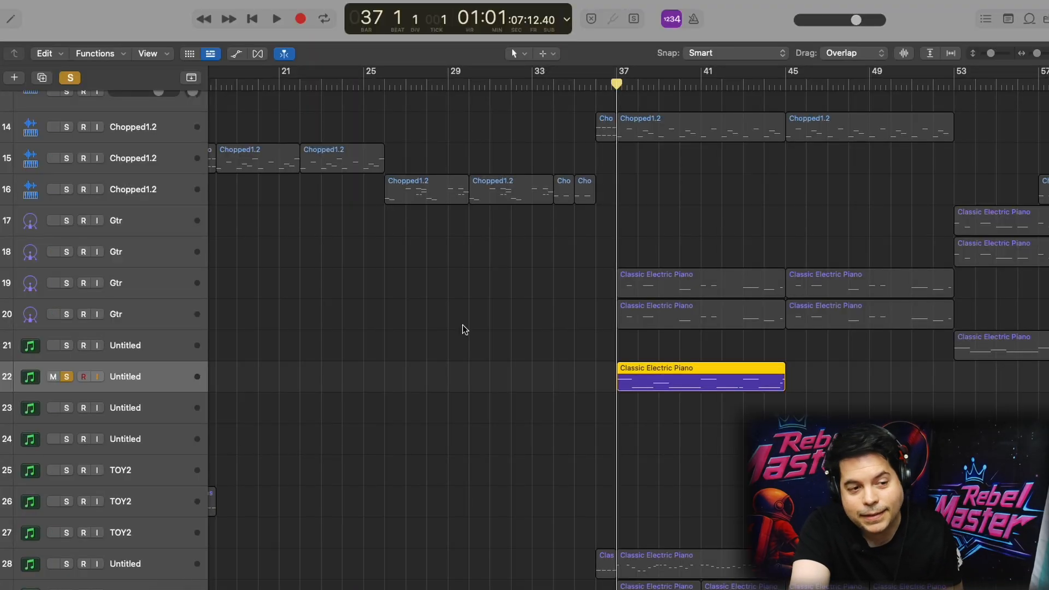
pyautogui.press('space')
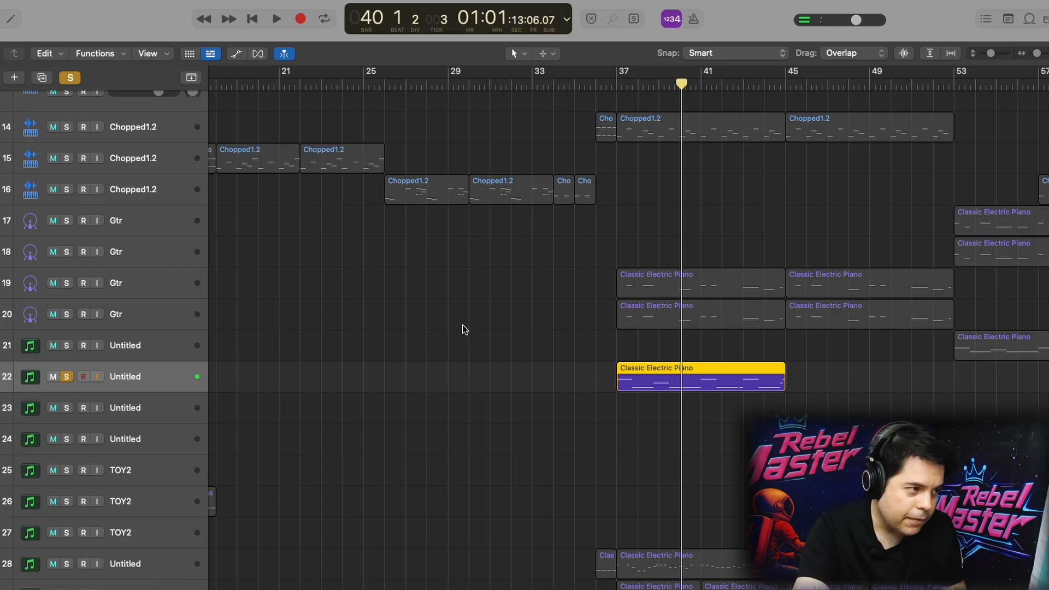
pyautogui.press('v')
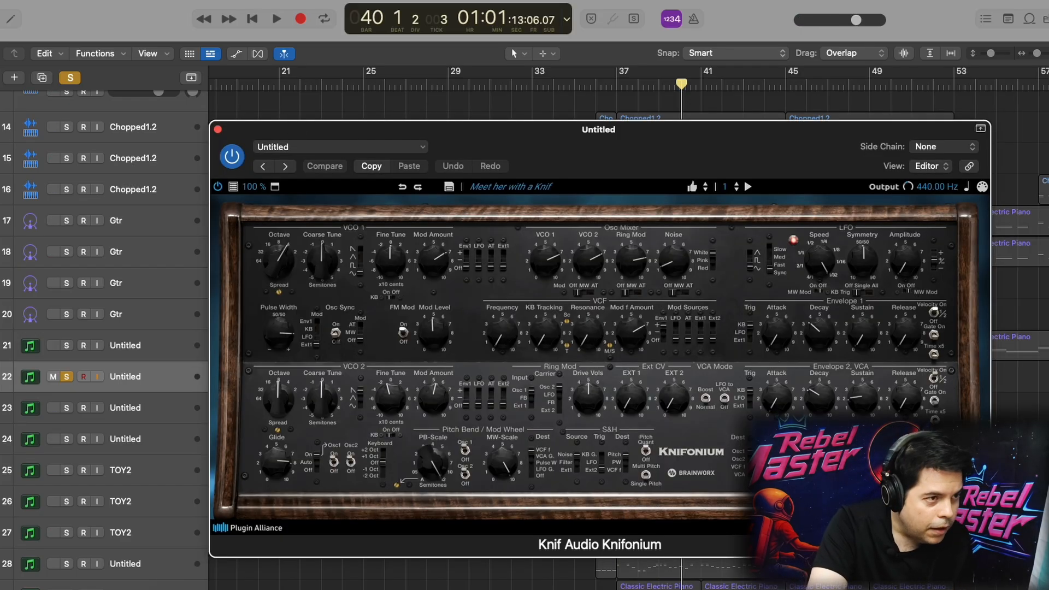
pyautogui.moveTo(460, 144); pyautogui.dragTo(335, 65)
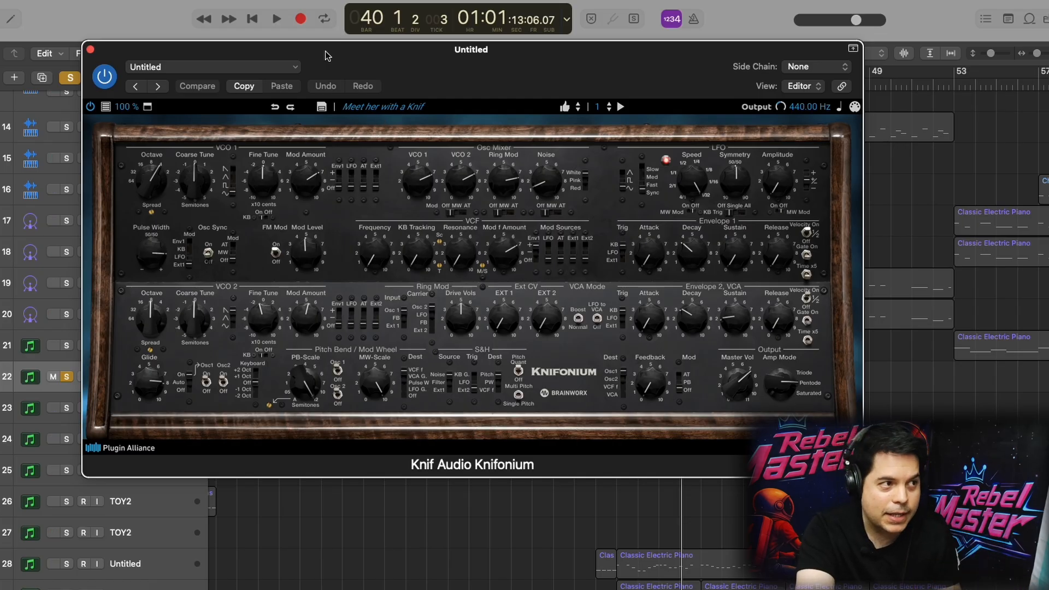
pyautogui.click(91, 51)
# Replay Untitled track 22 from bar 37, unsolo and mute it, and stop playback
pyautogui.press('space')
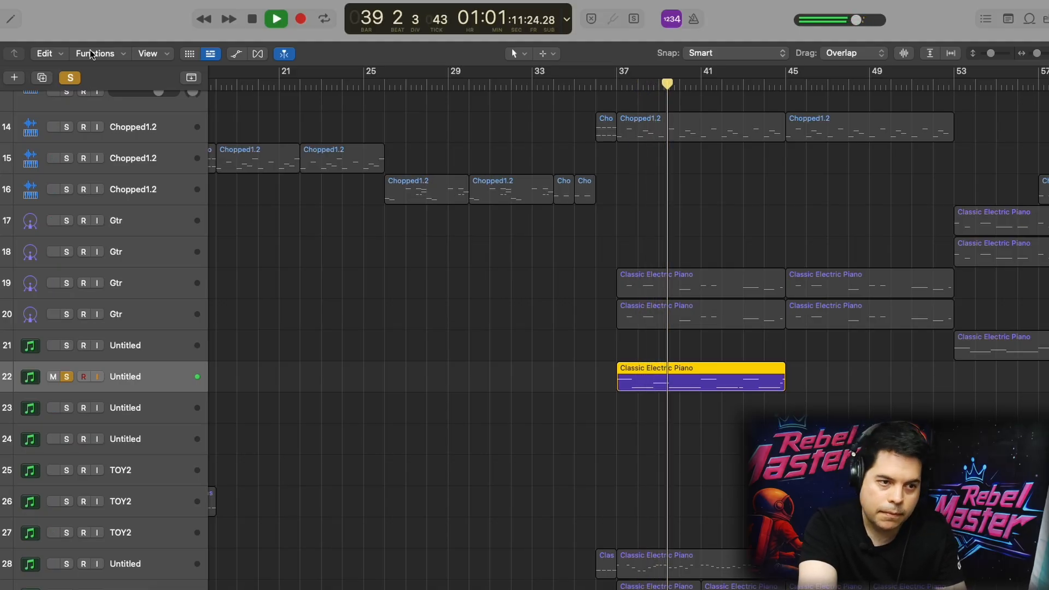
pyautogui.press('s')
pyautogui.press('m')
pyautogui.press('space')
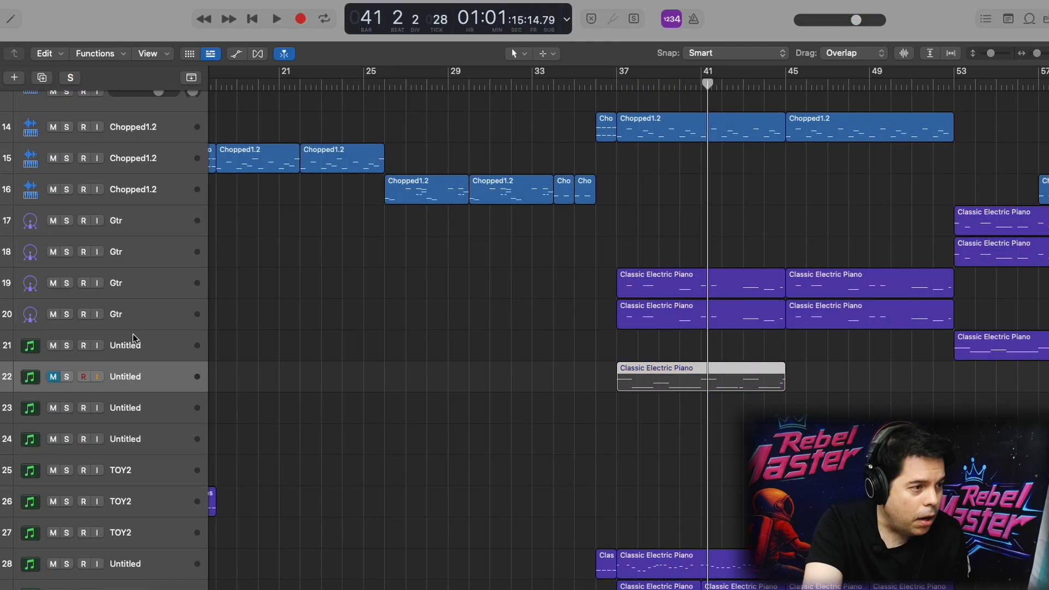
# Select Gtr tracks 19 and 20 and inspect the Kontakt 7 Electric Vintage instrument, moving its window clear of the regions
pyautogui.click(162, 295)
pyautogui.keyDown('shift'); pyautogui.click(160, 310); pyautogui.keyUp('shift')
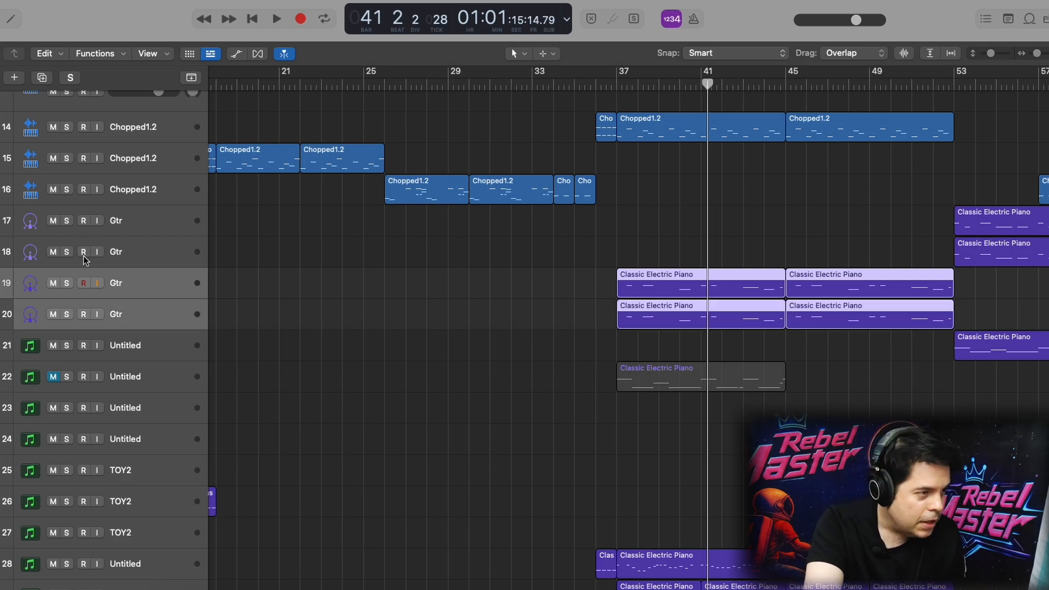
pyautogui.click(136, 277)
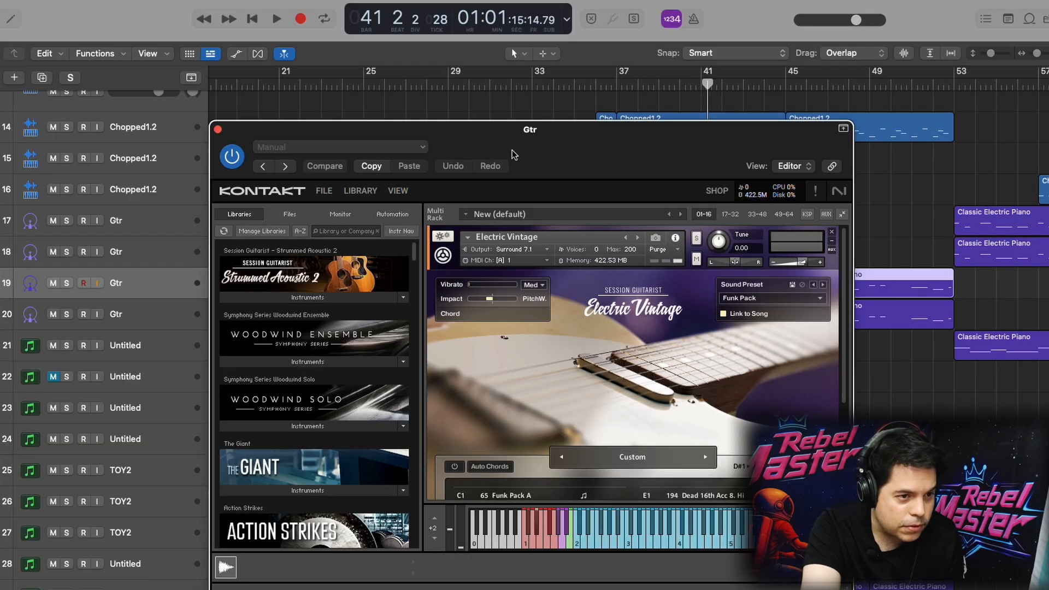
pyautogui.moveTo(562, 127); pyautogui.dragTo(230, 0)
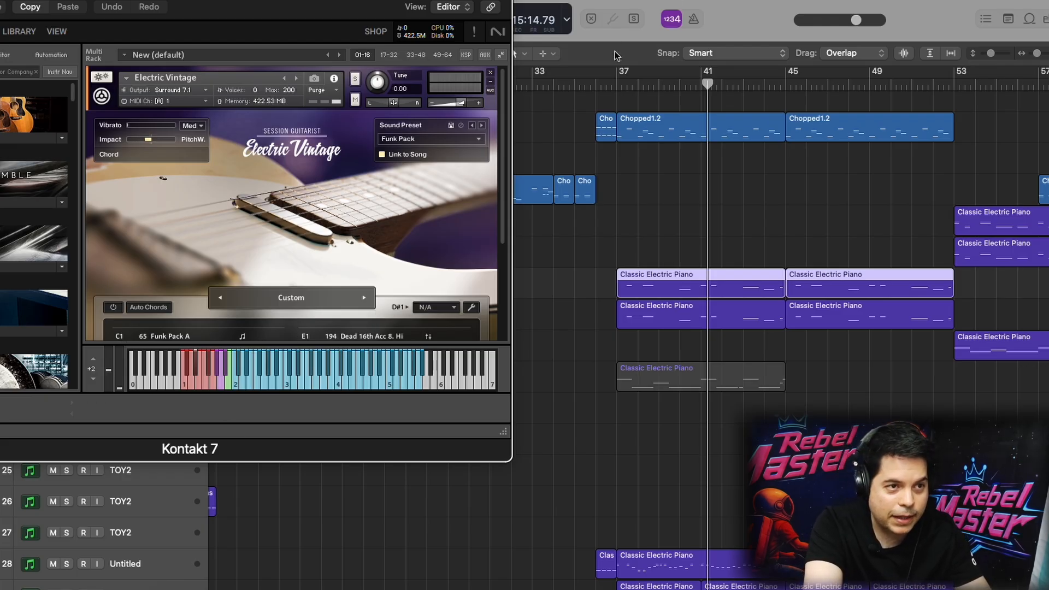
# Audition Gtr tracks 19 and 20 soloed together from bar 37
pyautogui.click(615, 82)
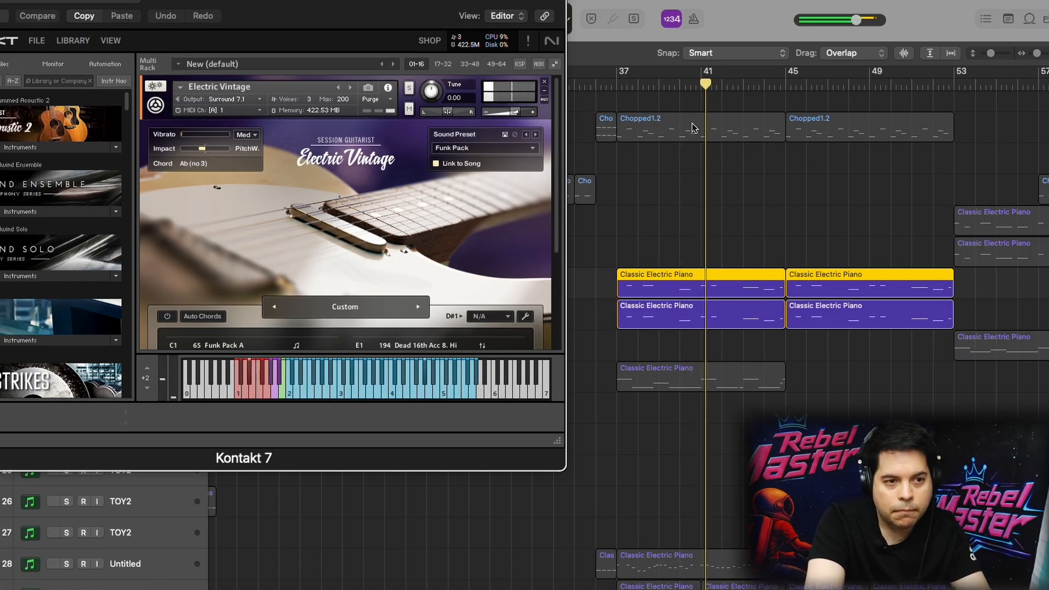
pyautogui.press('space')
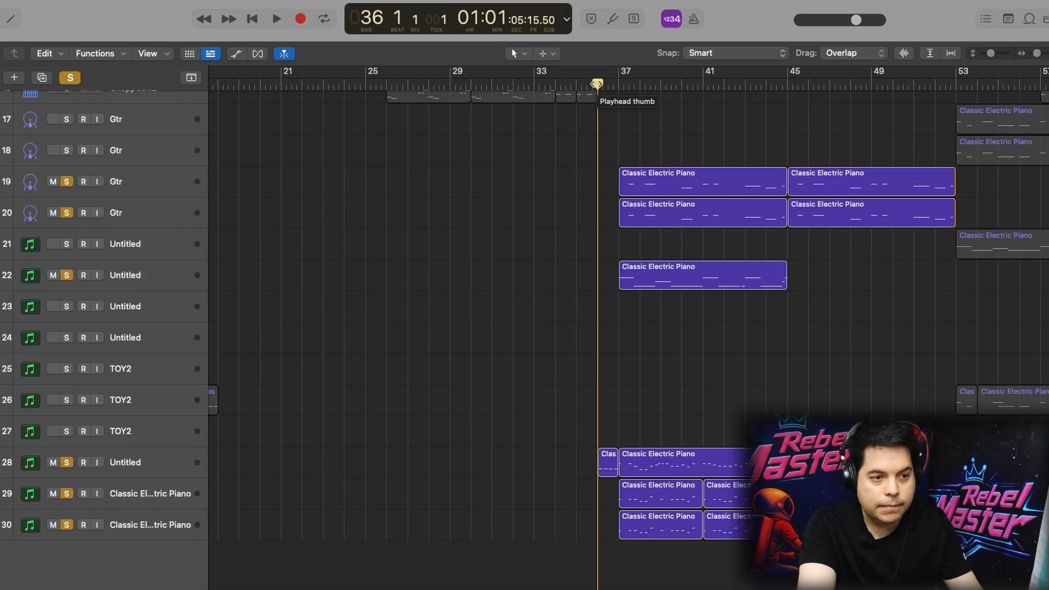
pyautogui.press('space')
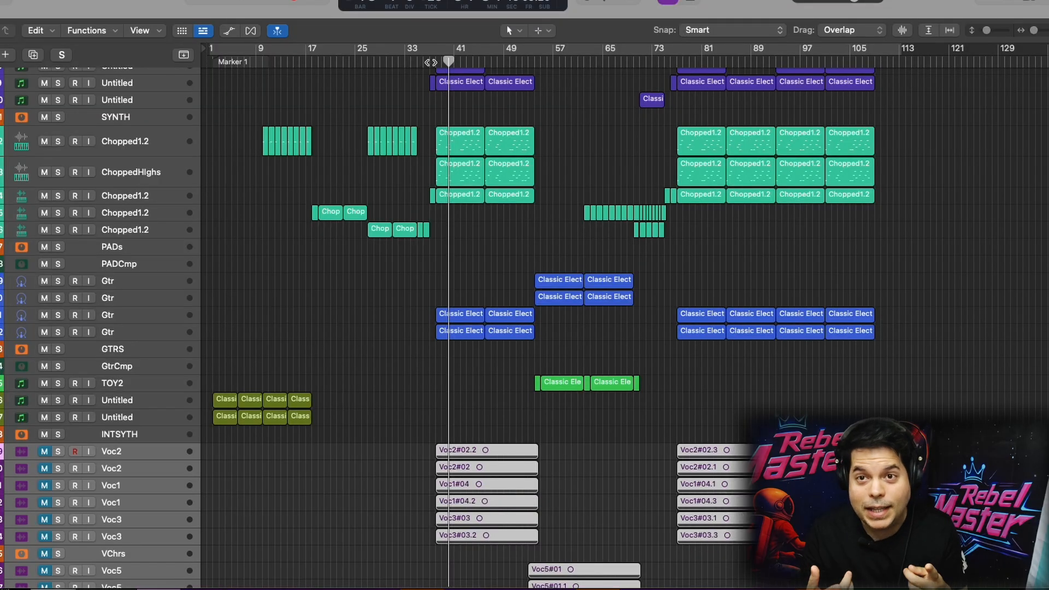
# Play the full arrangement from bar 1, and play the section with the short Chopped1.2 regions from about bar 18
pyautogui.click(211, 70)
pyautogui.press('space')
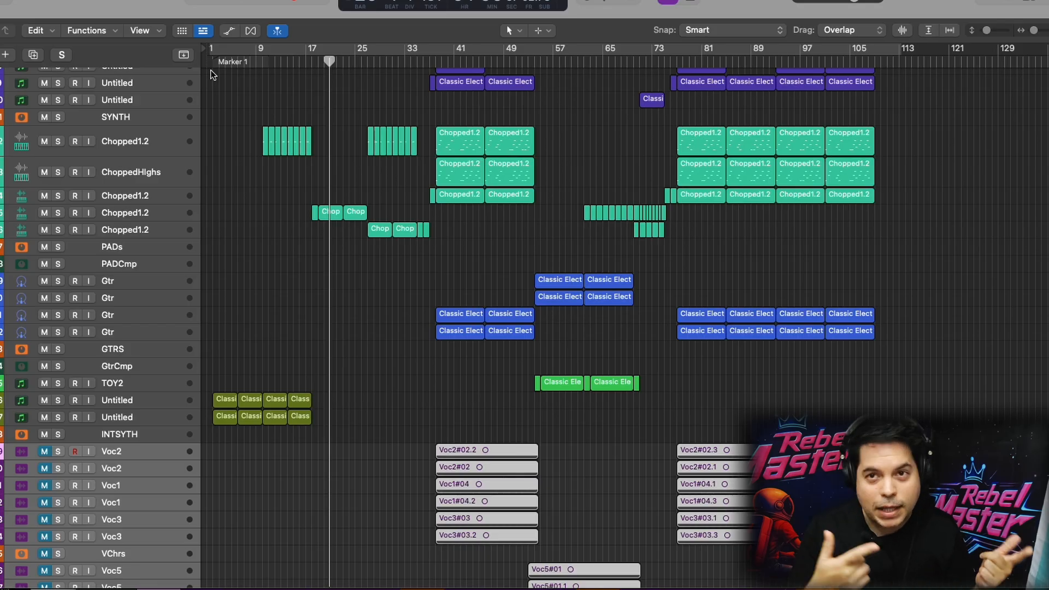
pyautogui.scroll(3, 481, 460)
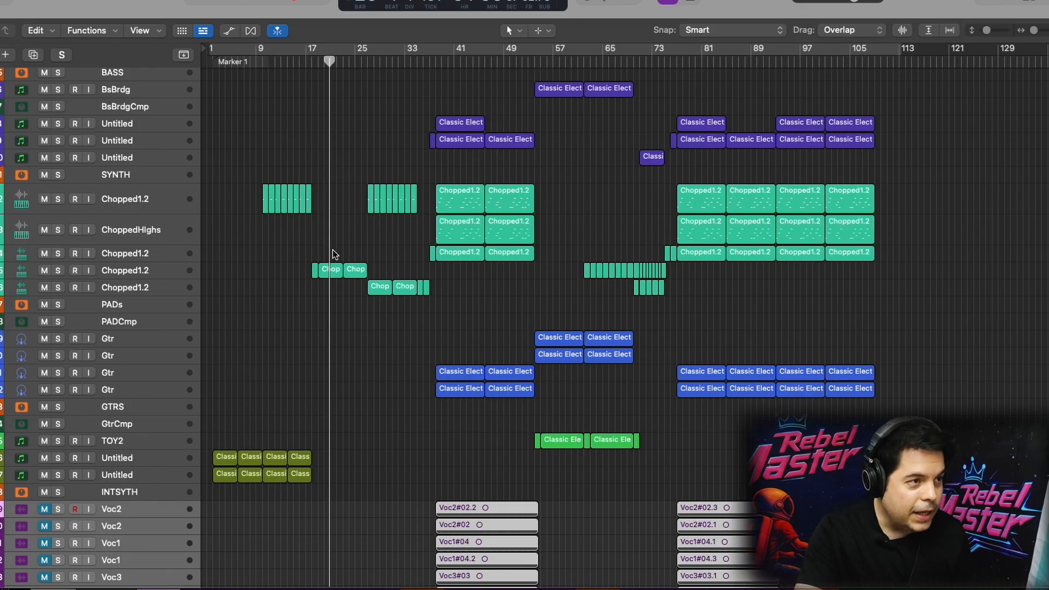
pyautogui.scroll(2, 377, 301)
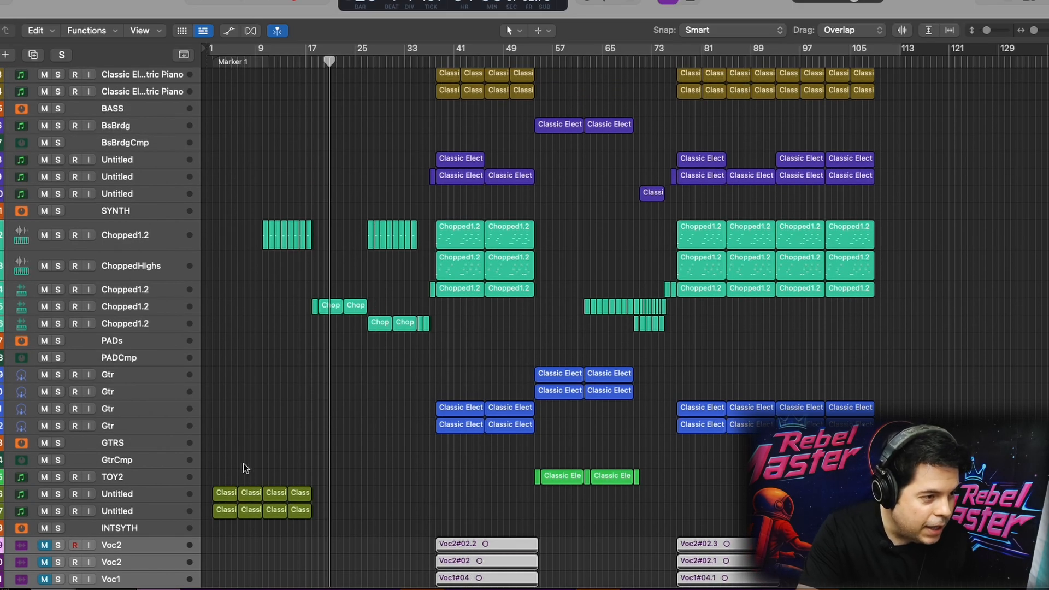
pyautogui.click(267, 61)
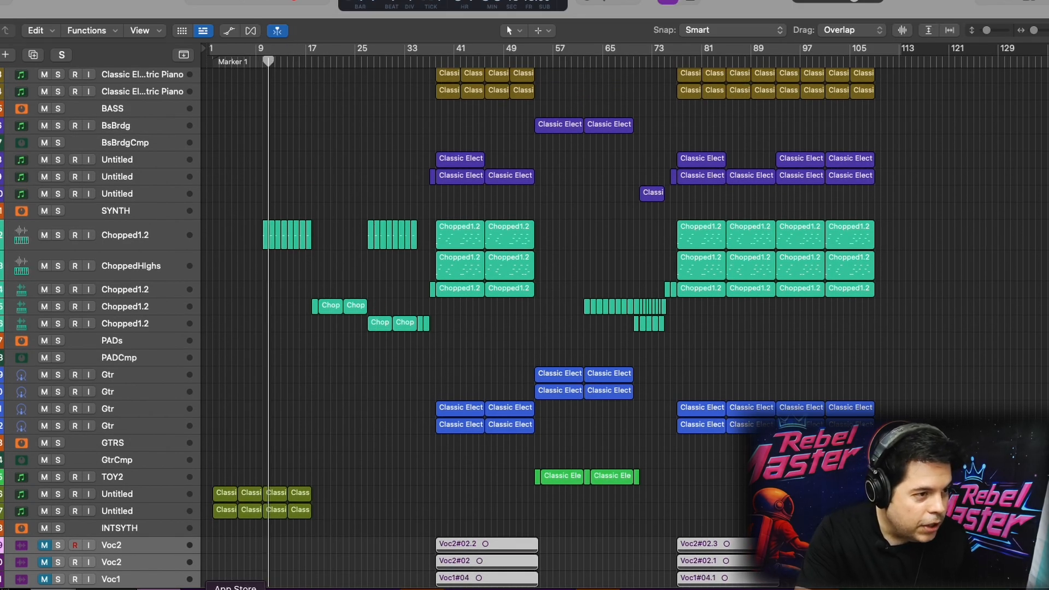
pyautogui.click(318, 48)
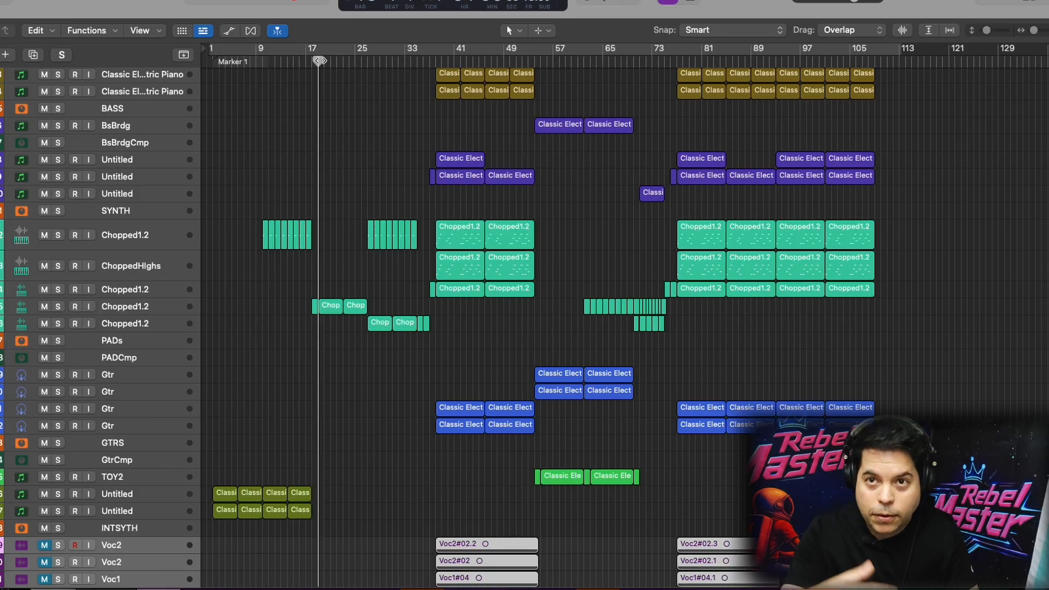
pyautogui.press('space')
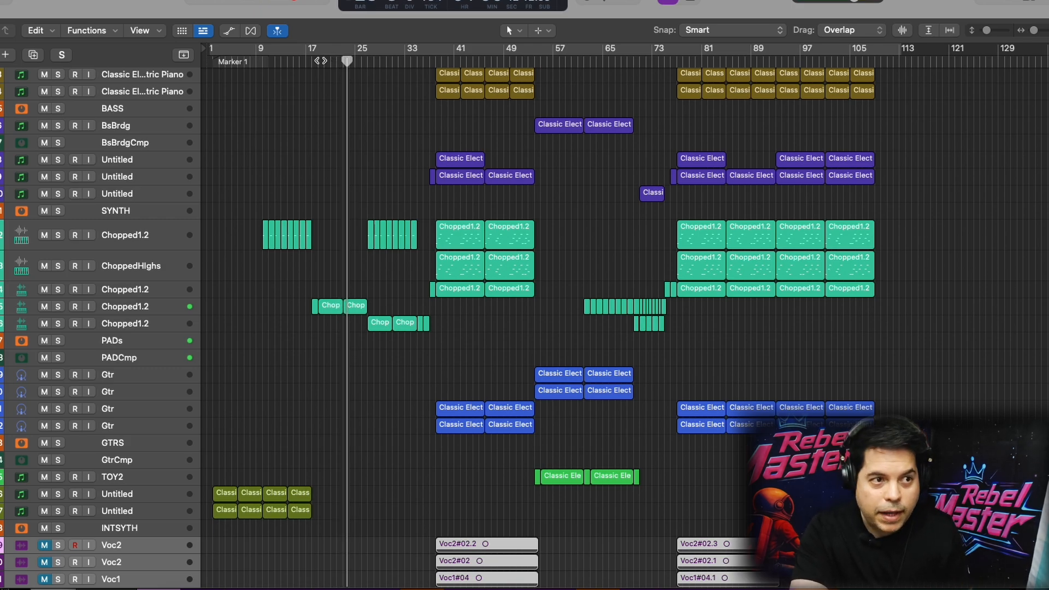
# Play the arrangement from bar 53, and from the start of the second large group of regions near bar 76
pyautogui.click(537, 61)
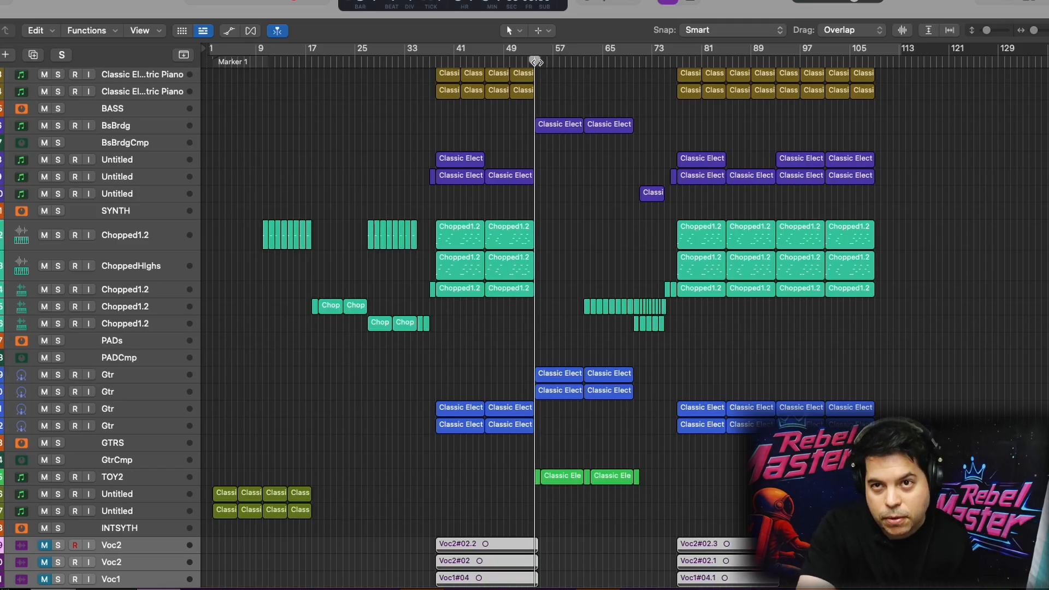
pyautogui.press('space')
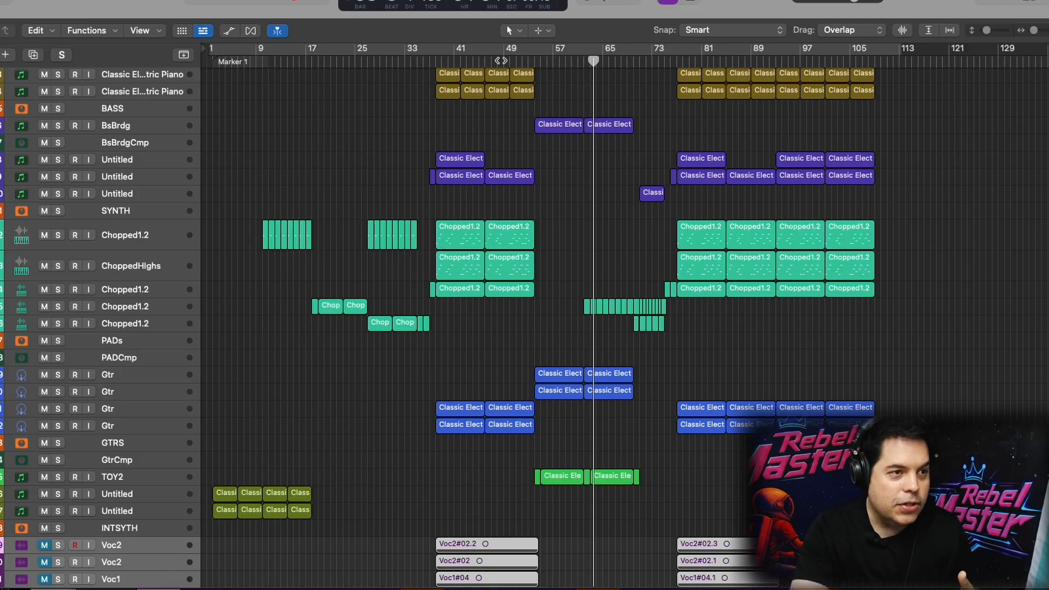
pyautogui.click(468, 62)
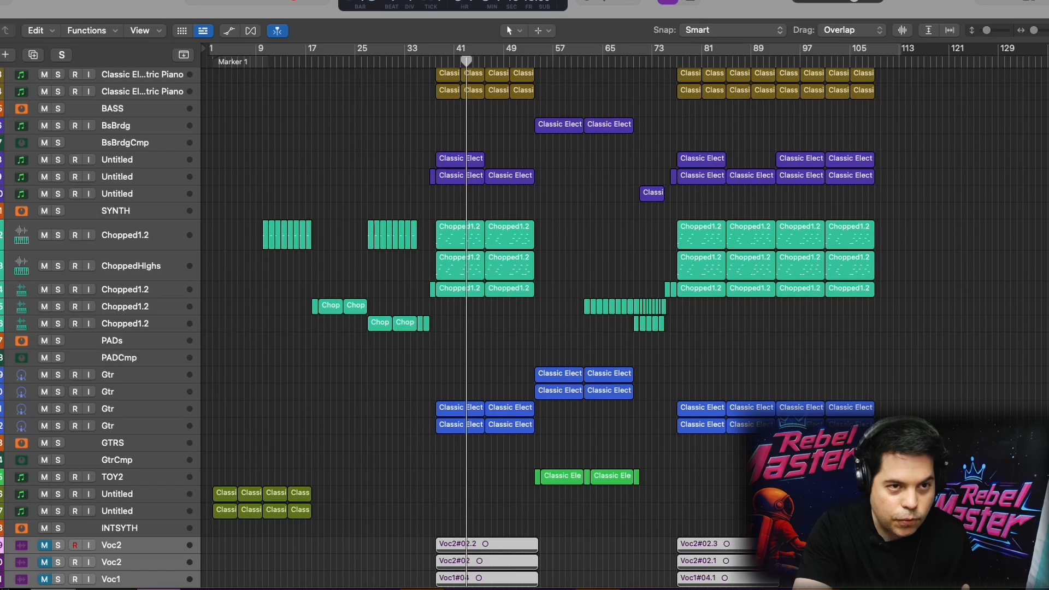
pyautogui.click(812, 61)
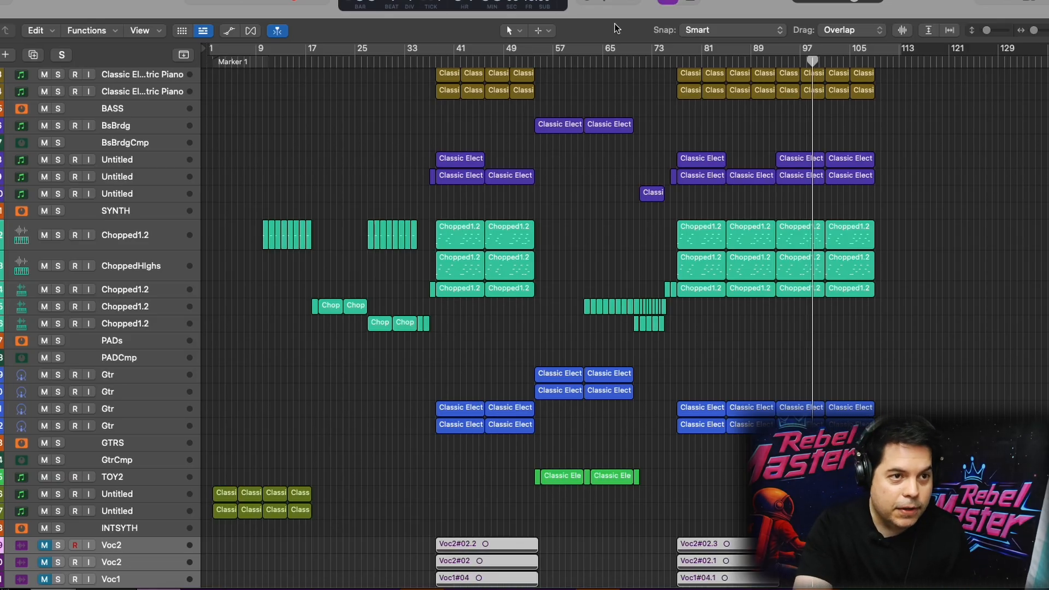
pyautogui.click(678, 57)
pyautogui.press('space')
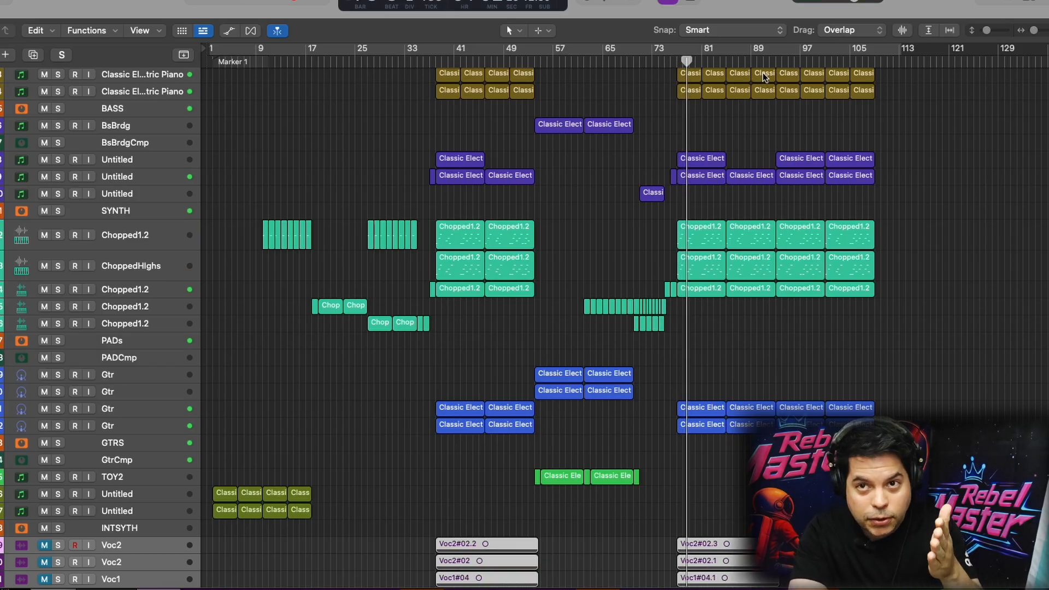
# Step the playhead through the arrangement's sections, to about bars 5, 24, 43, 56 and 76
pyautogui.scroll(1, 572, 274)
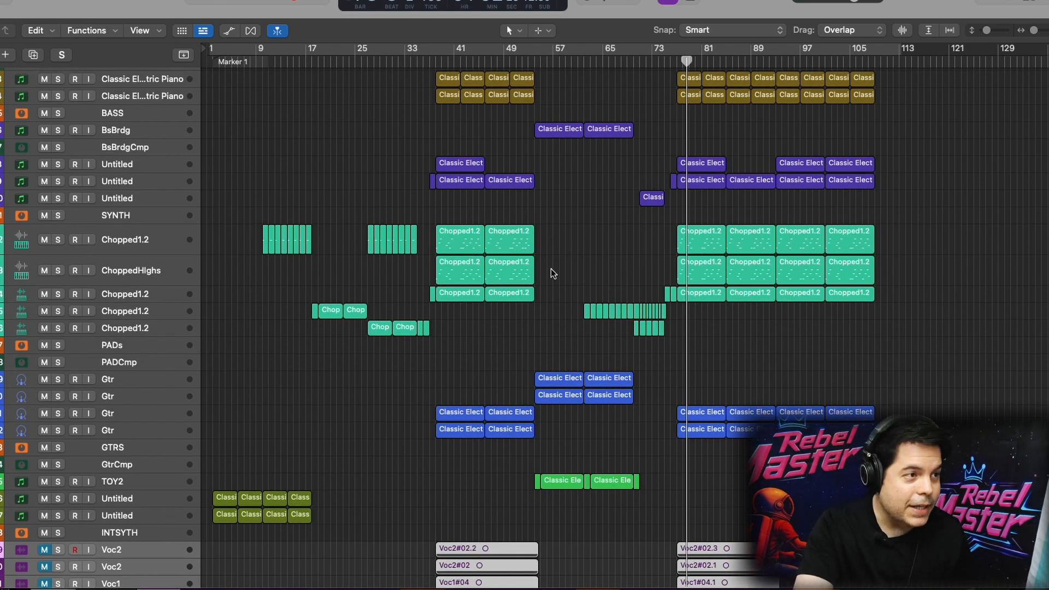
pyautogui.click(233, 65)
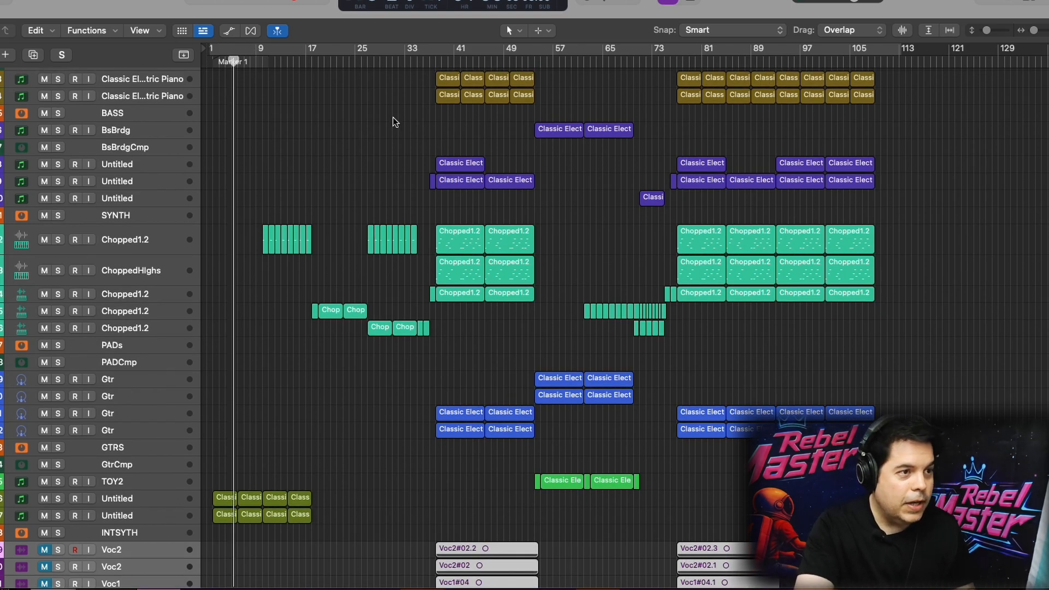
pyautogui.click(354, 67)
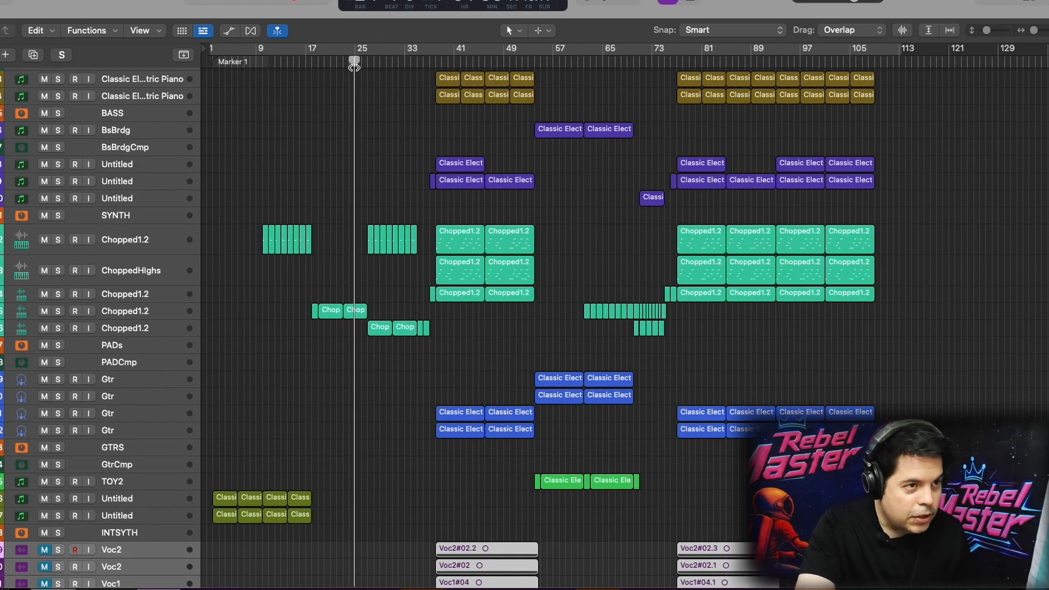
pyautogui.click(474, 62)
pyautogui.click(557, 66)
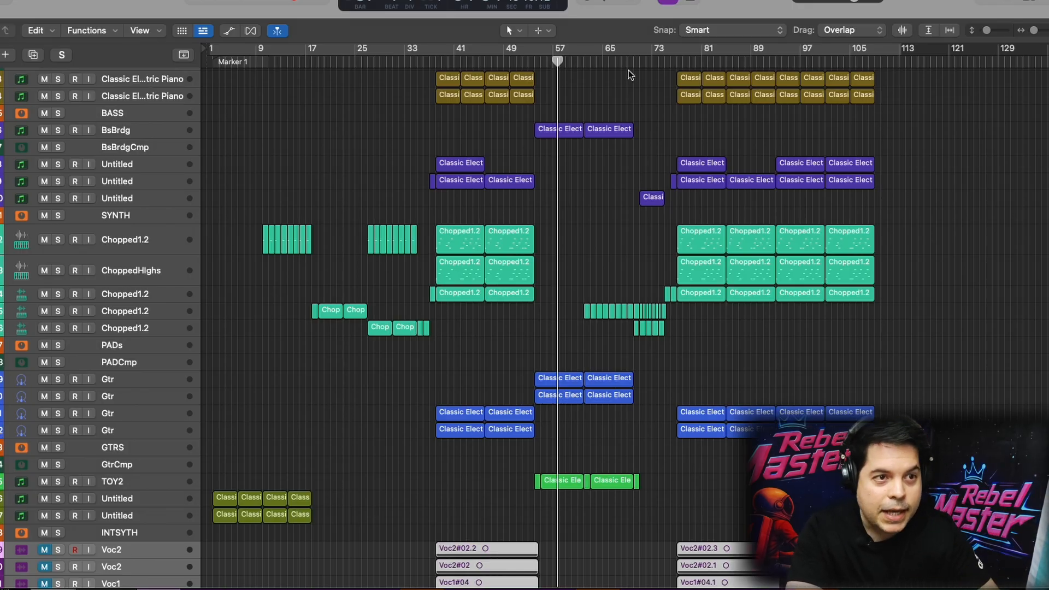
pyautogui.click(677, 62)
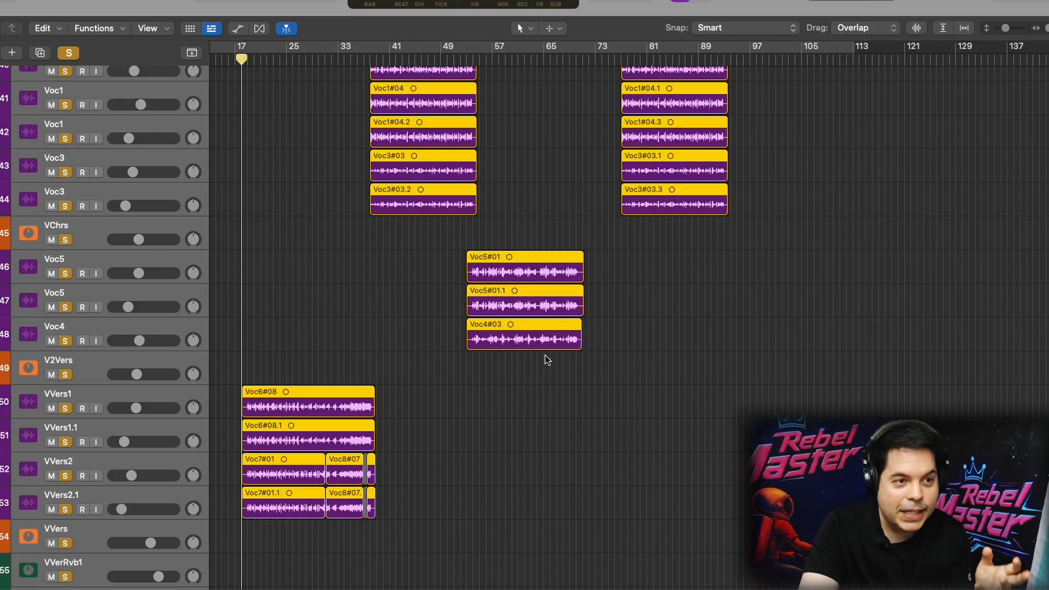
# Step the playhead through the soloed vocal sections, to about bars 25, 41, 56 and 80
pyautogui.scroll(3, 545, 355)
pyautogui.moveTo(236, 89); pyautogui.dragTo(287, 93)
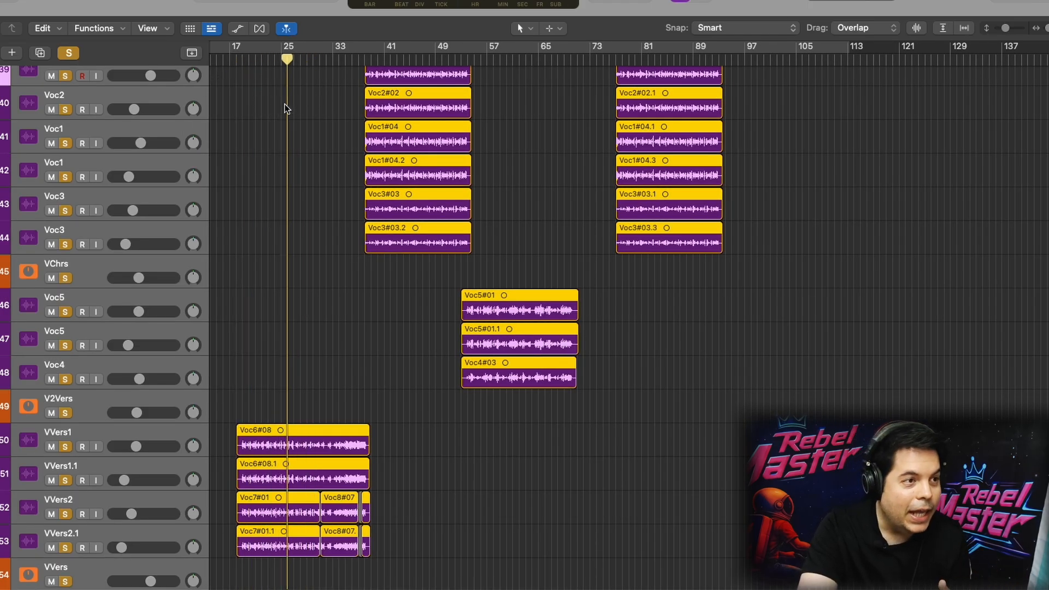
pyautogui.moveTo(388, 59)
pyautogui.mouseDown()
pyautogui.moveTo(410, 59)
pyautogui.moveTo(385, 58)
pyautogui.moveTo(391, 70)
pyautogui.mouseUp()
pyautogui.moveTo(482, 59)
pyautogui.mouseDown()
pyautogui.moveTo(512, 59)
pyautogui.moveTo(487, 62)
pyautogui.mouseUp()
pyautogui.moveTo(629, 57)
pyautogui.mouseDown()
pyautogui.moveTo(660, 64)
pyautogui.moveTo(642, 69)
pyautogui.mouseUp()
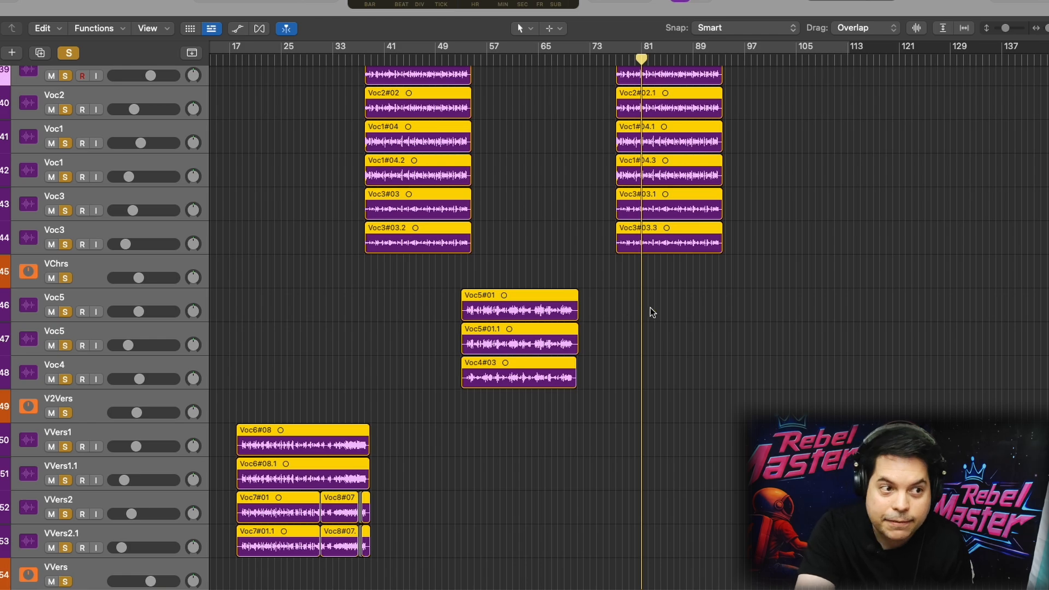
# Audition the soloed VVers verse vocals from about bar 18, and clear all solos
pyautogui.scroll(-1, 650, 309)
pyautogui.click(243, 61)
pyautogui.press('space')
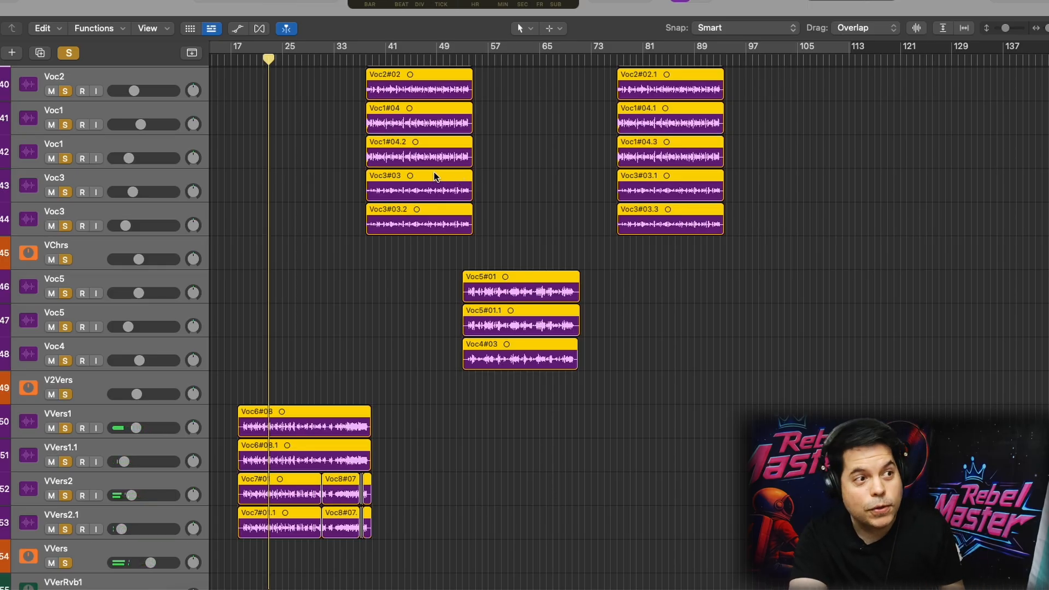
pyautogui.click(68, 53)
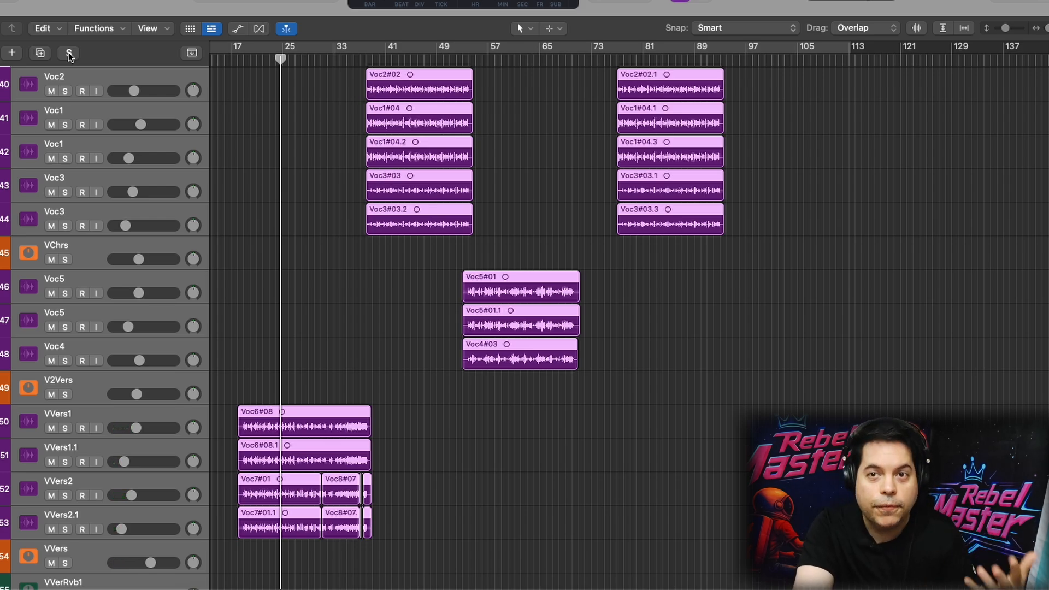
# Play the Voc1, Voc2 and Voc3 chorus vocals from about bar 37, first soloed and again with the full mix
pyautogui.click(368, 58)
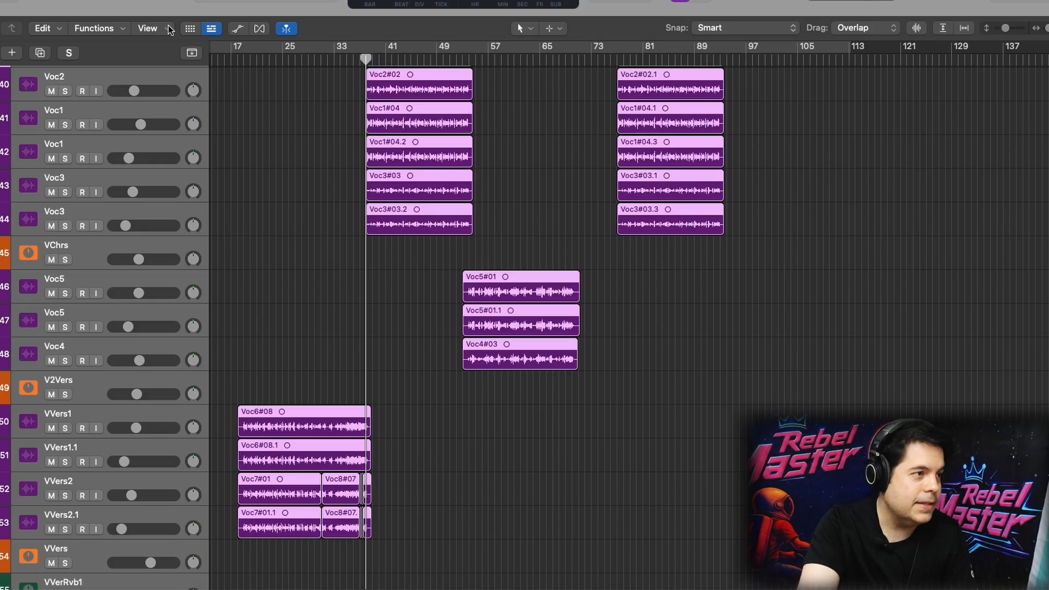
pyautogui.click(68, 54)
pyautogui.press('space')
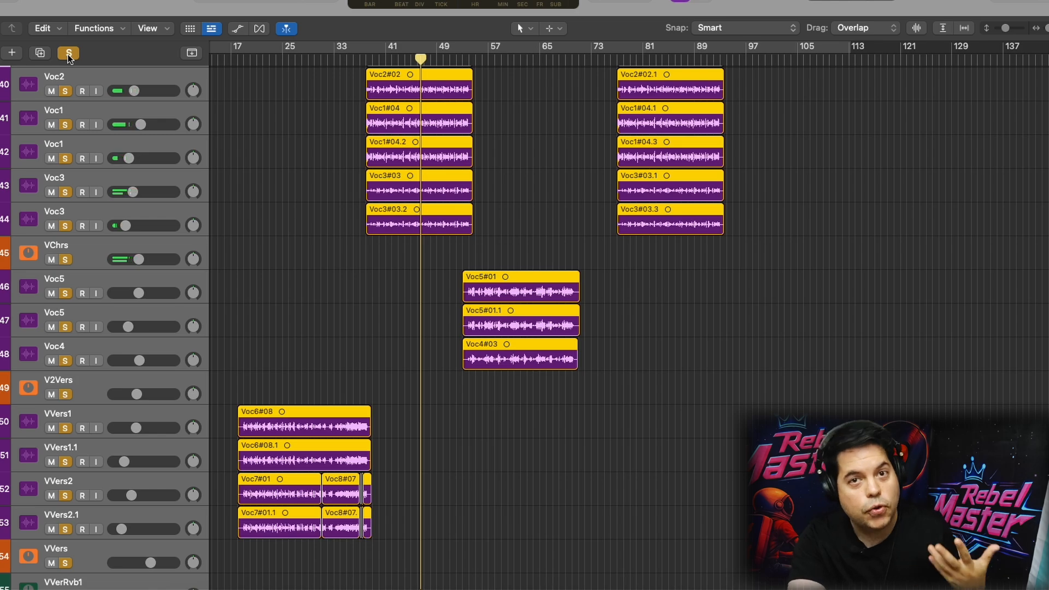
pyautogui.press('space')
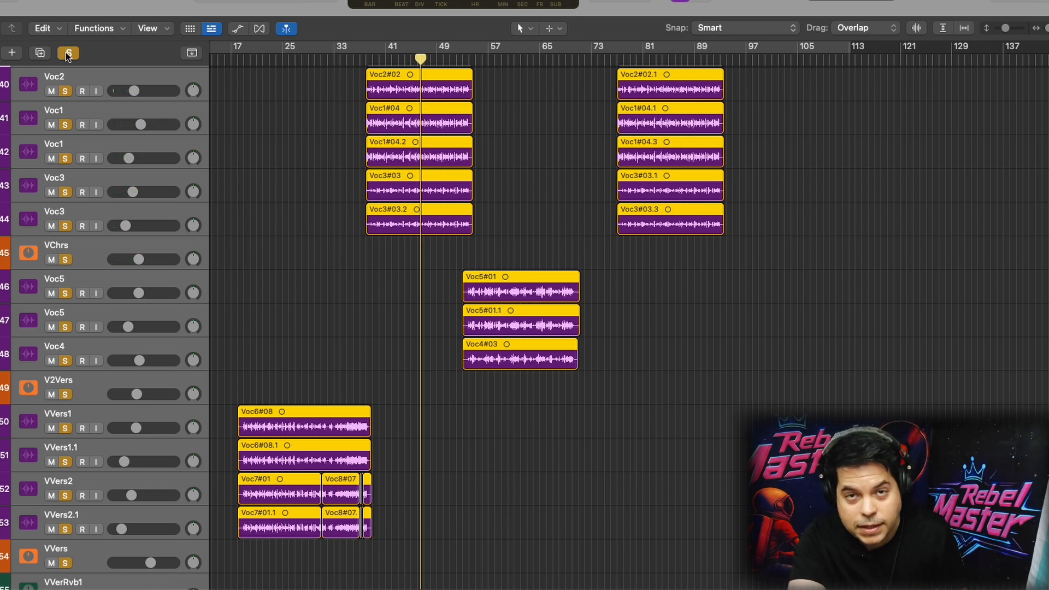
pyautogui.click(67, 53)
pyautogui.press('space')
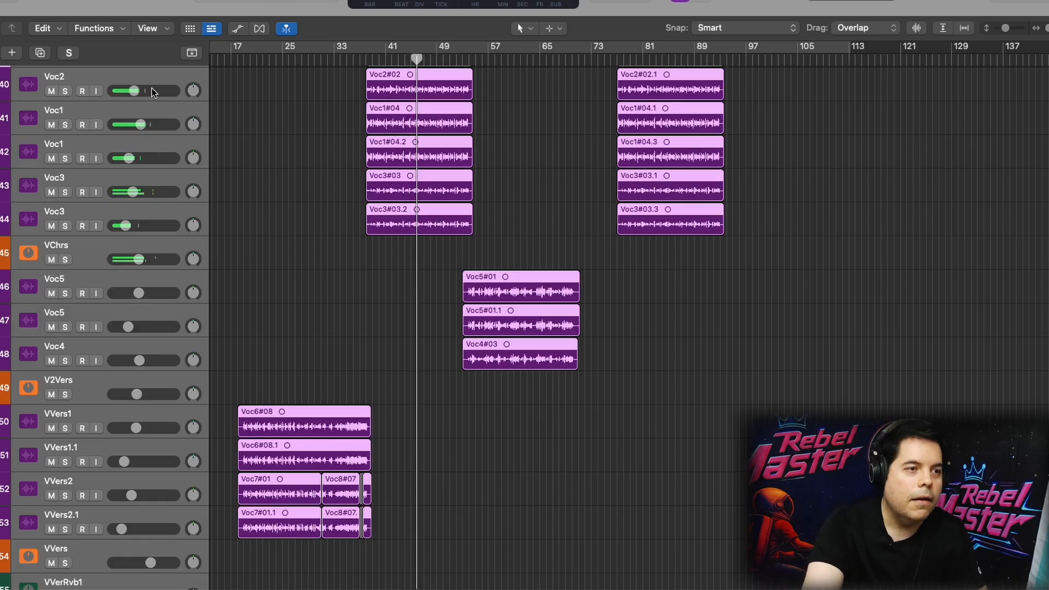
# Play the Voc5 and Voc4 vocals from about bar 52, first soloed and again with the full mix
pyautogui.click(463, 62)
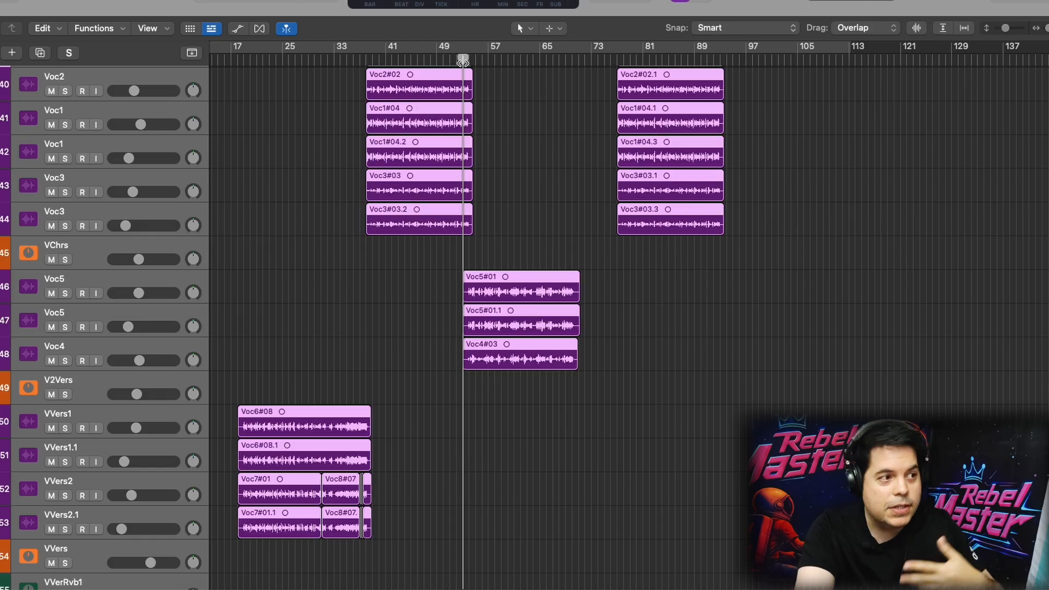
pyautogui.keyDown('super'); pyautogui.click(65, 91); pyautogui.keyUp('super')
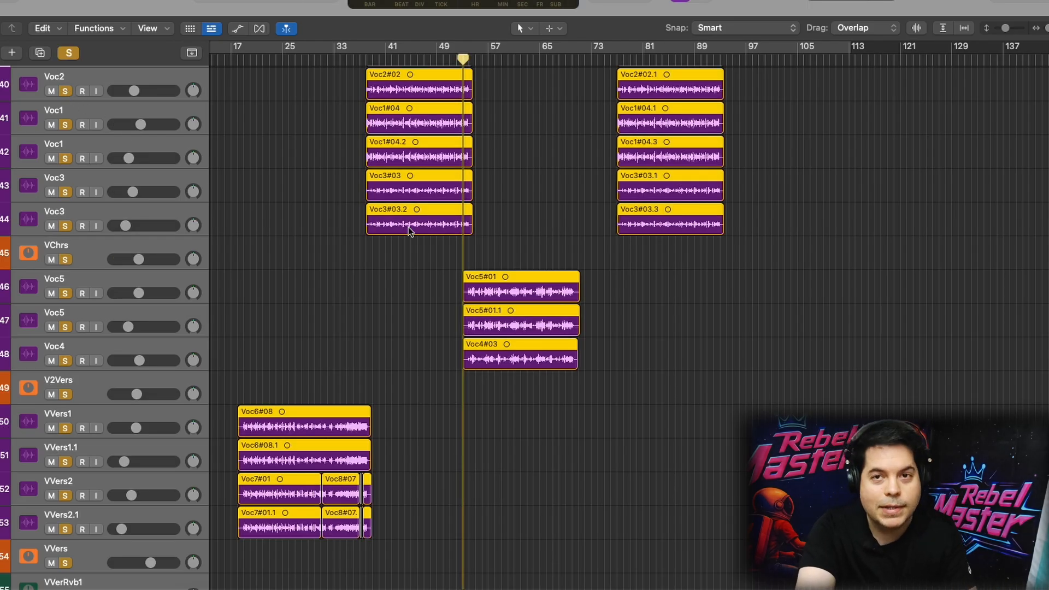
pyautogui.press('space')
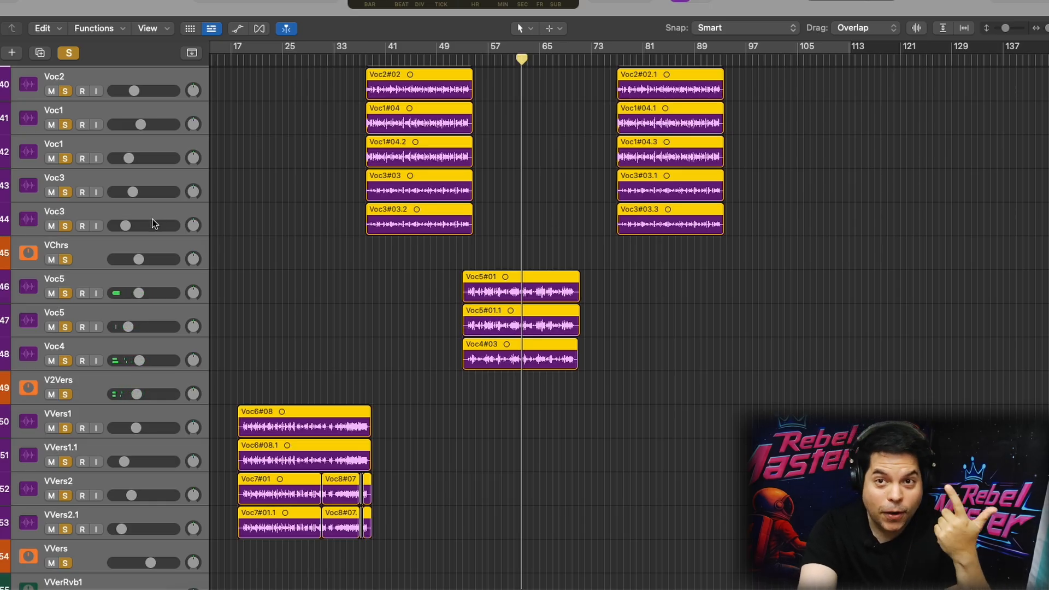
pyautogui.click(69, 52)
pyautogui.press('space')
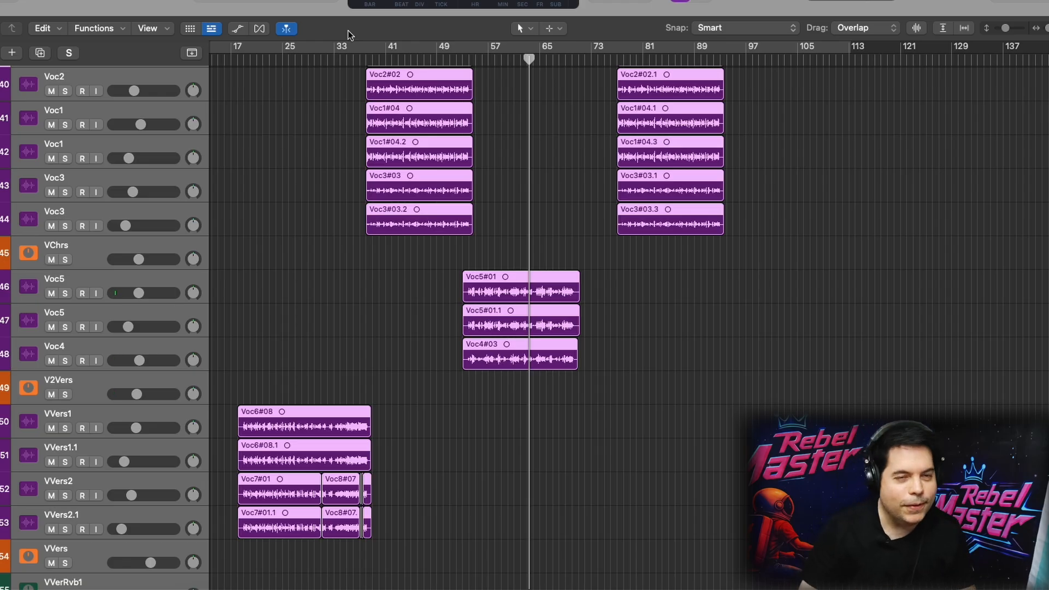
# Play the Voc8 vocal tracks below the LEAD track from about bar 76, first soloed and again with the full mix
pyautogui.click(617, 58)
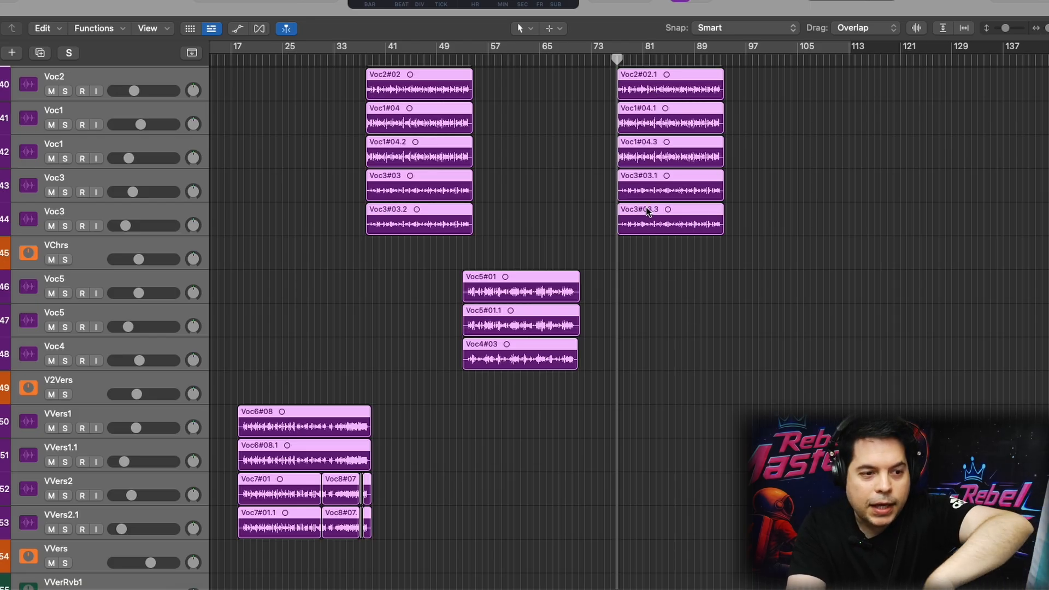
pyautogui.scroll(-10, 646, 210)
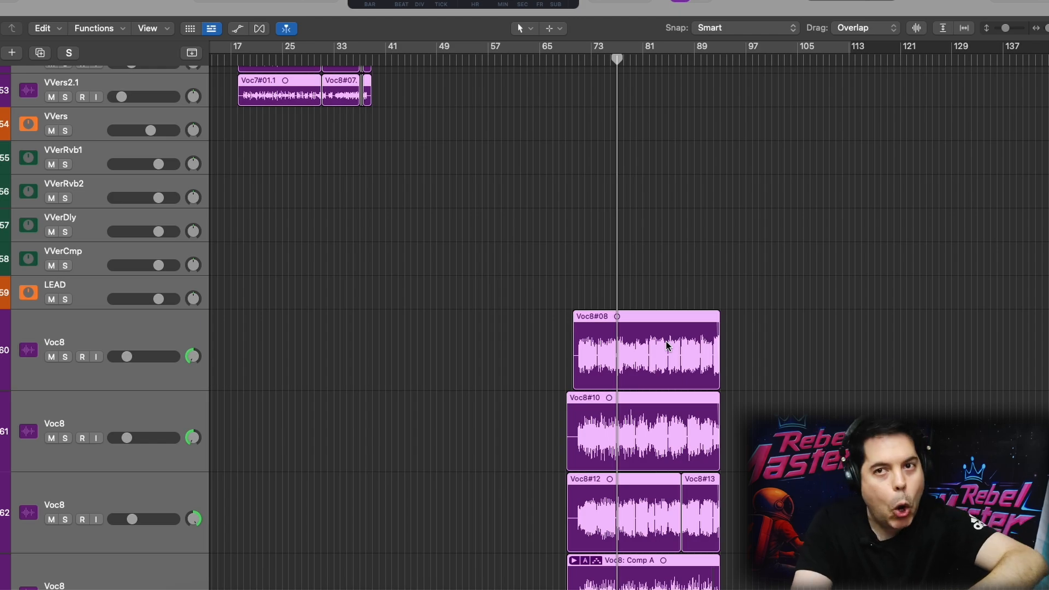
pyautogui.scroll(-3, 709, 379)
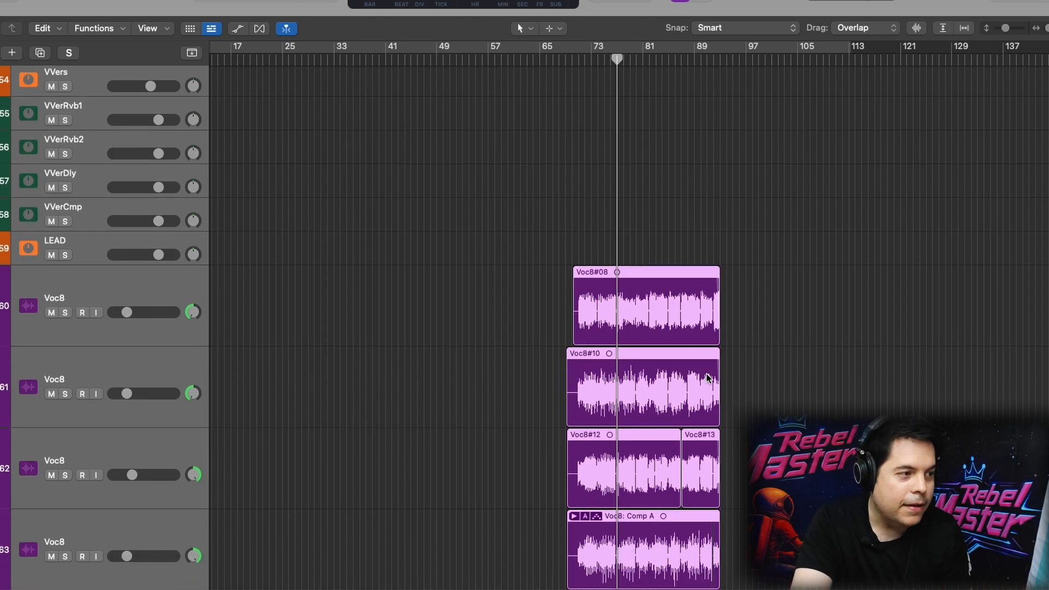
pyautogui.scroll(2, 700, 356)
pyautogui.scroll(-1, 697, 324)
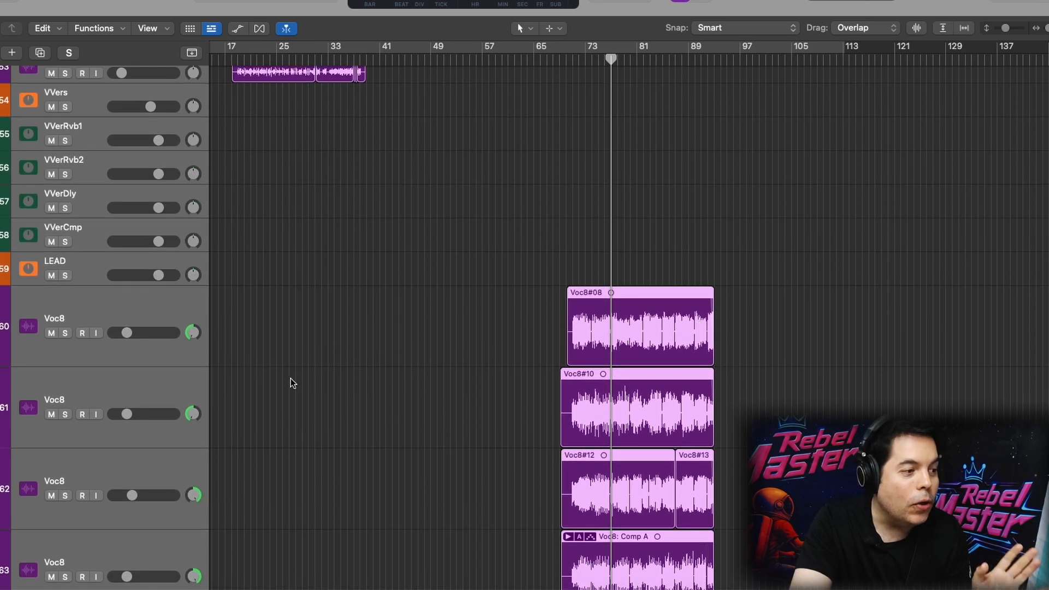
pyautogui.click(65, 415)
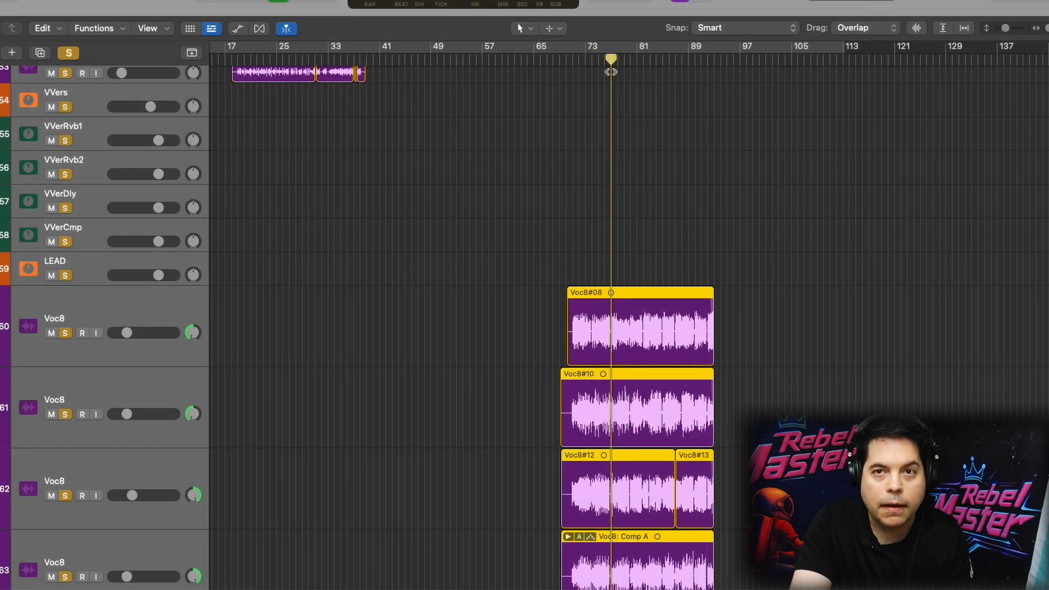
pyautogui.press('space')
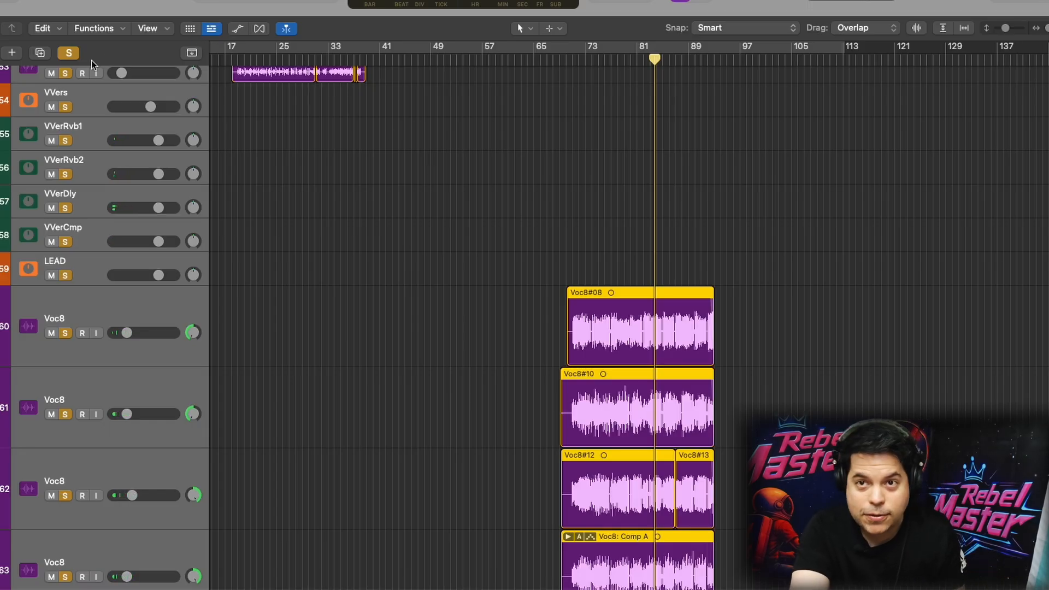
pyautogui.click(67, 54)
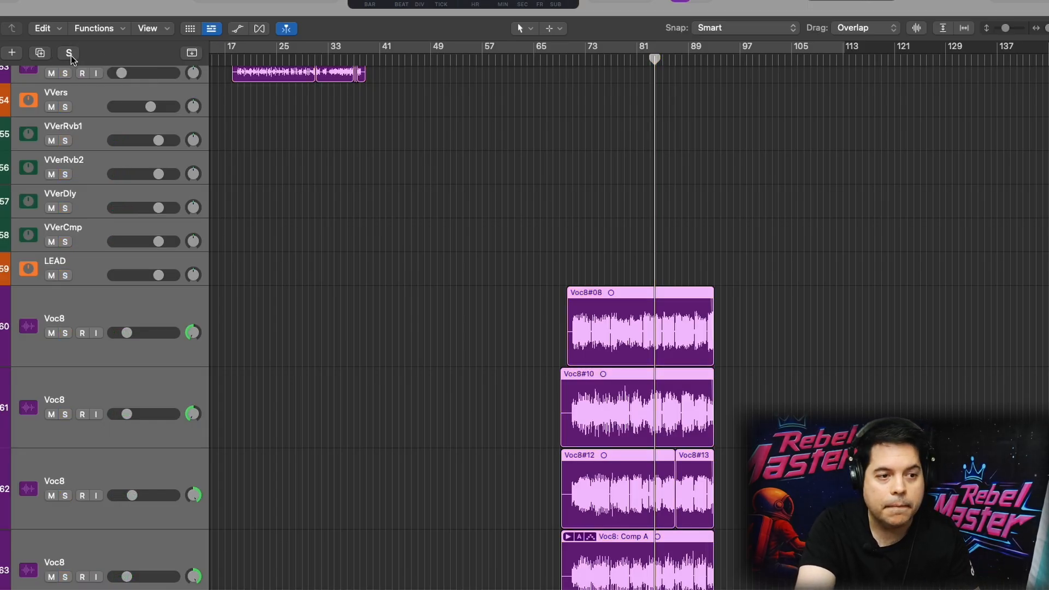
pyautogui.press('space')
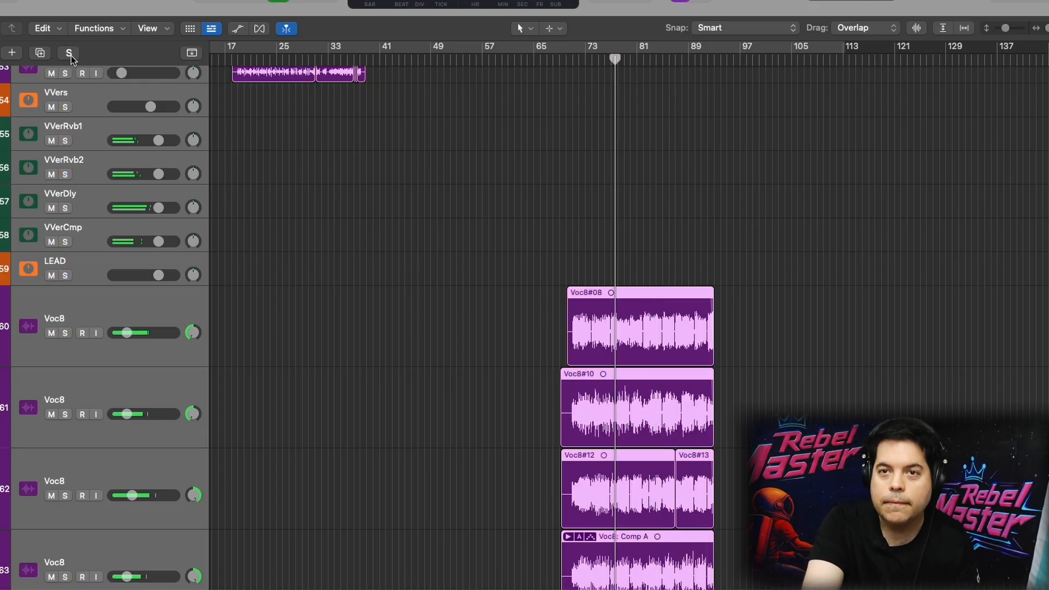